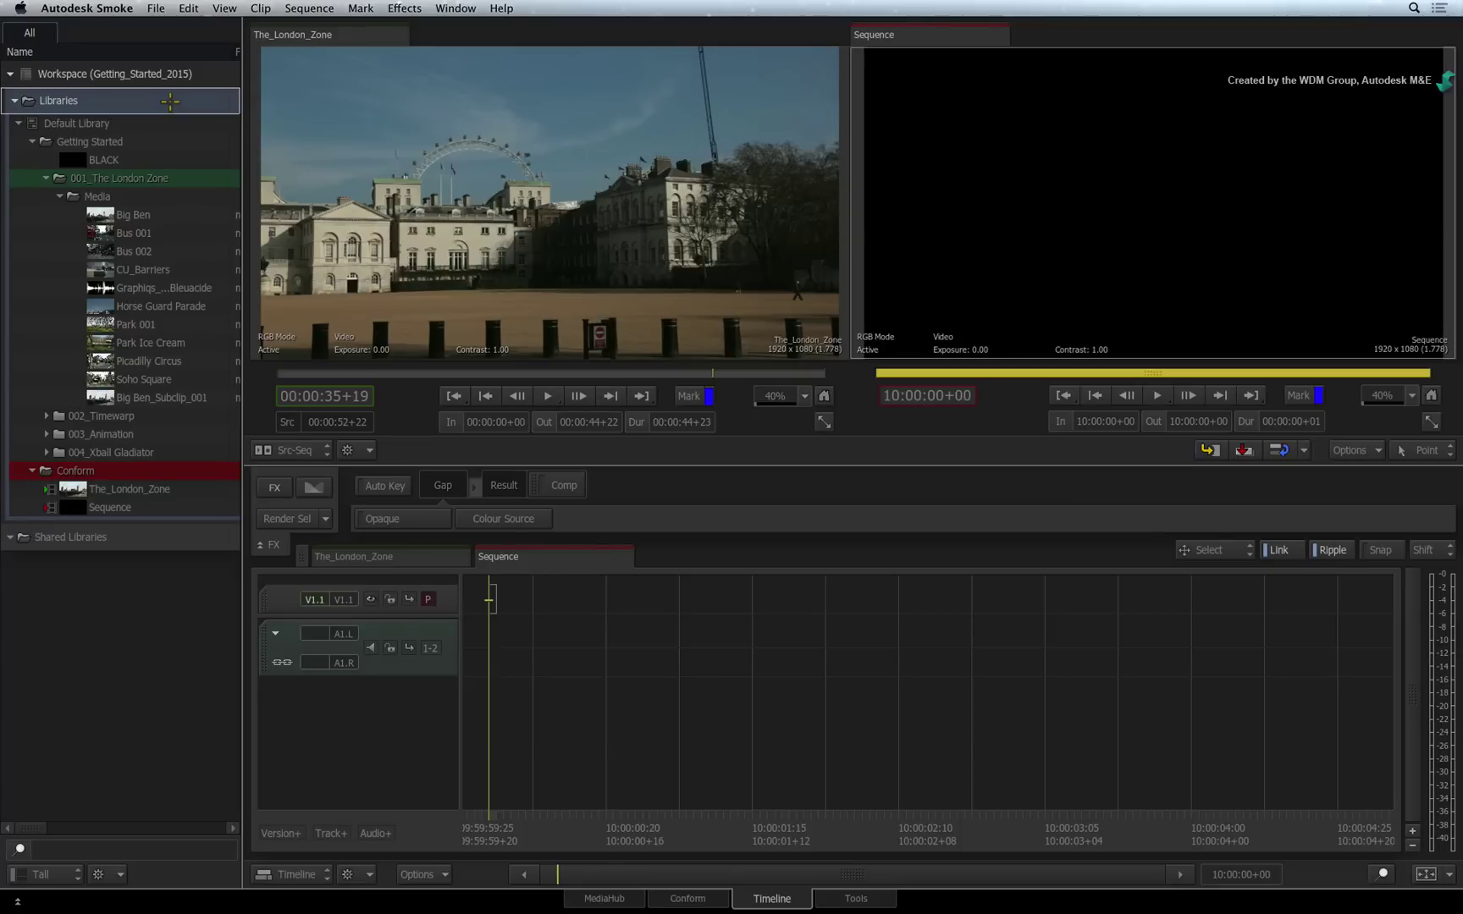
# Start a new sequence from the Default Library's actions menu.
pyautogui.click(162, 123)
pyautogui.rightClick(174, 123)
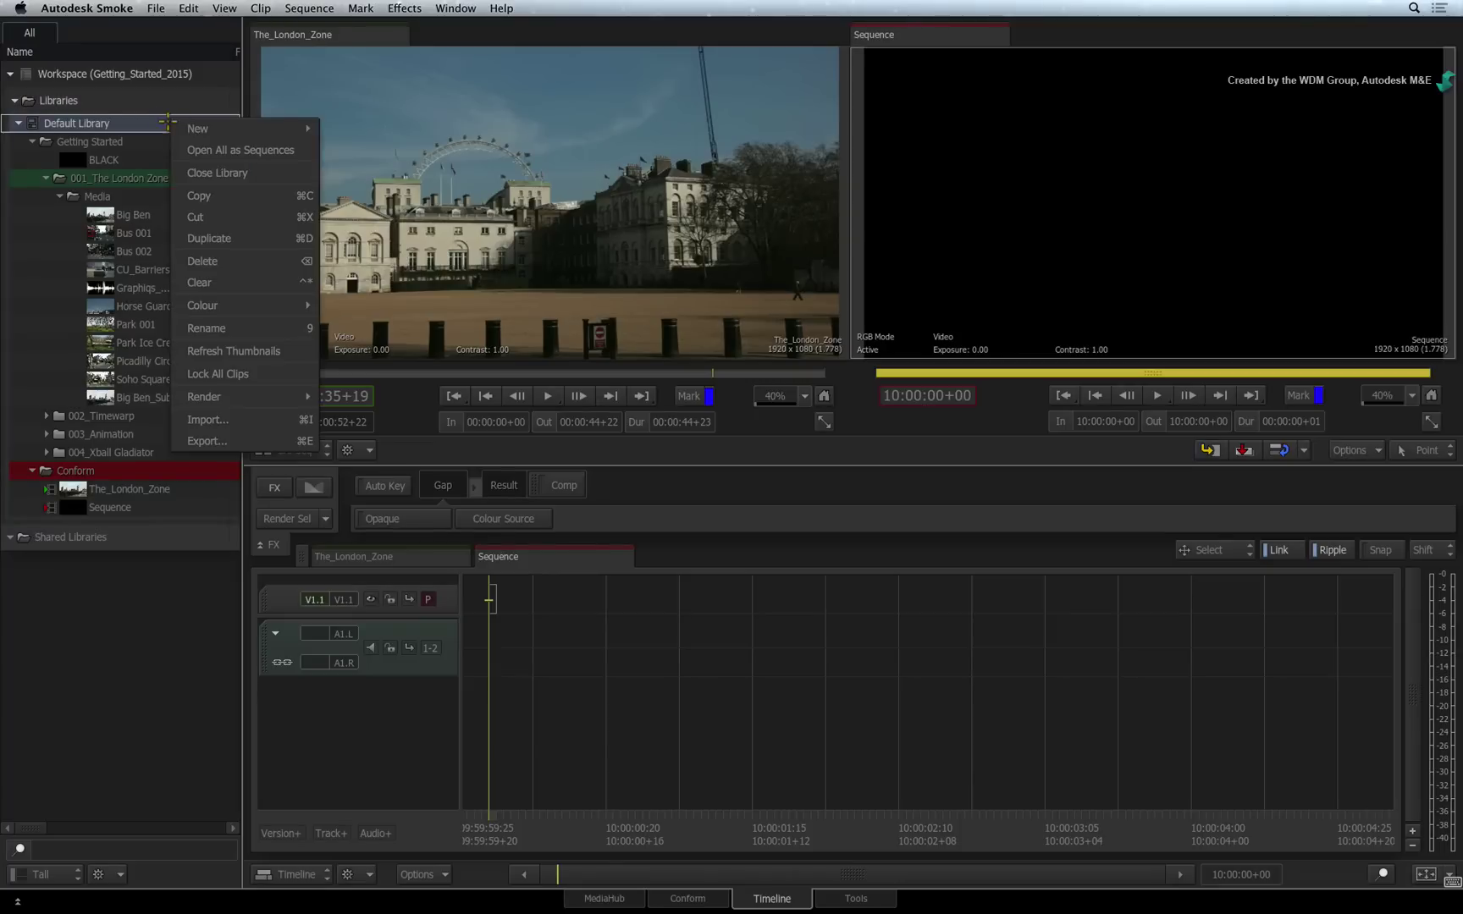
pyautogui.moveTo(182, 128)
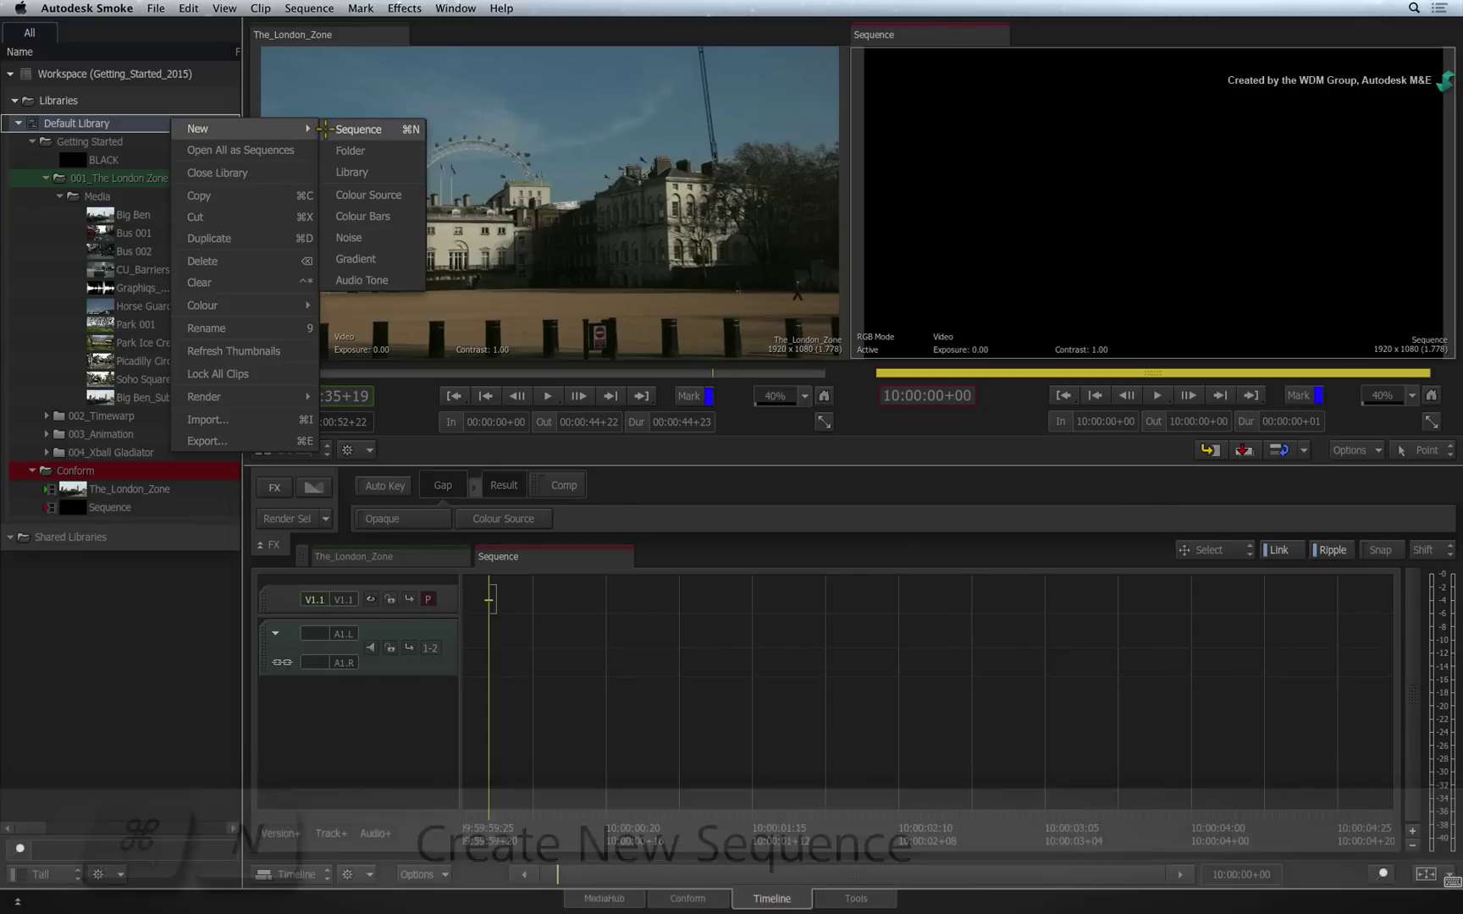
pyautogui.click(333, 129)
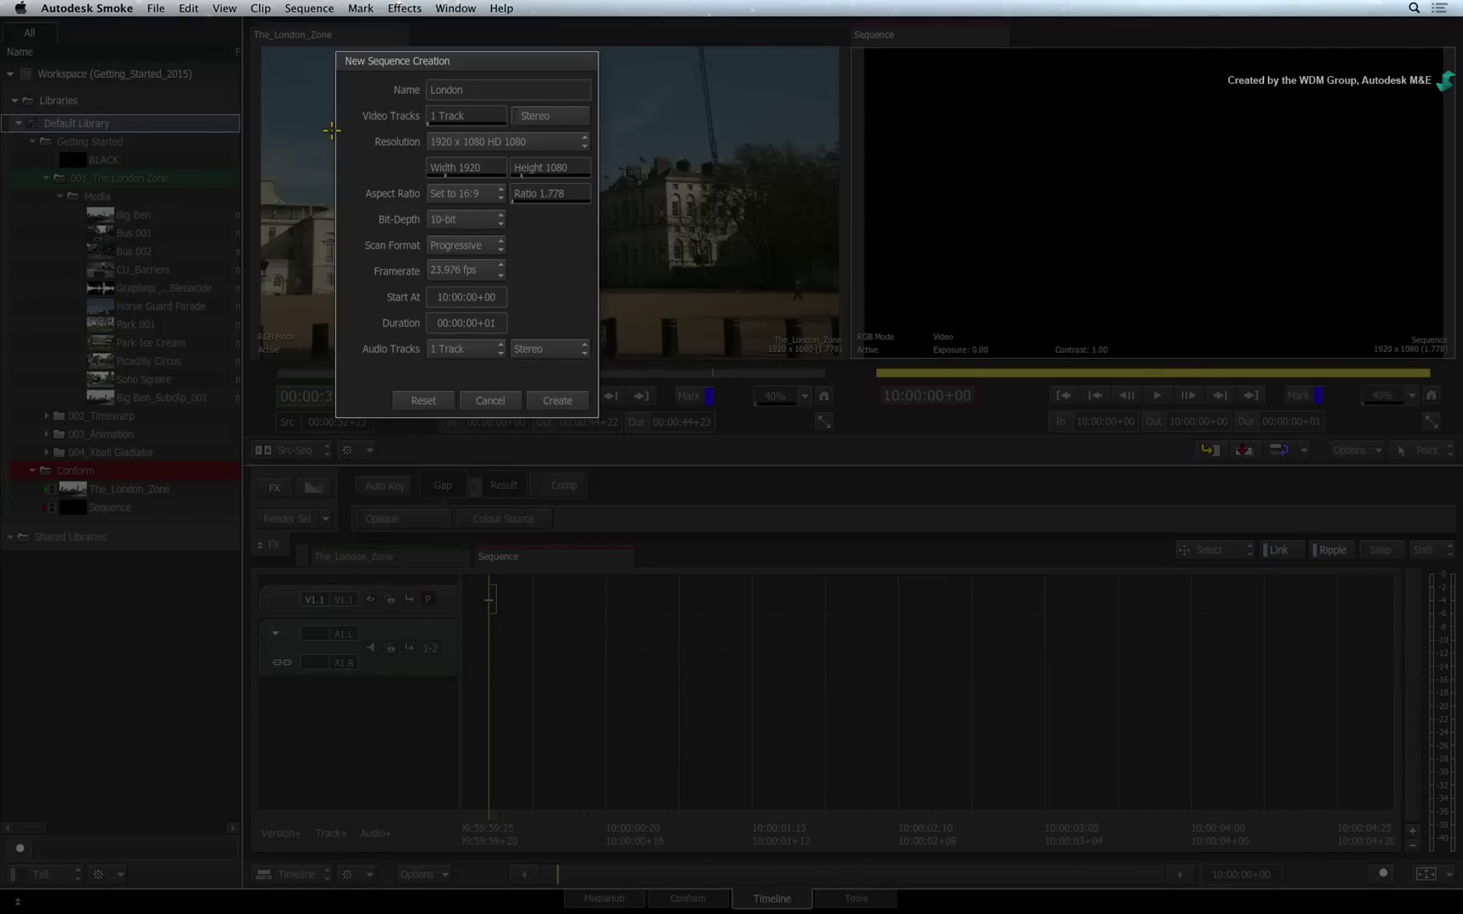
# Name the sequence London, keep video mono, and choose 1920 x 1080 HD 1080 resolution.
pyautogui.click(479, 88)
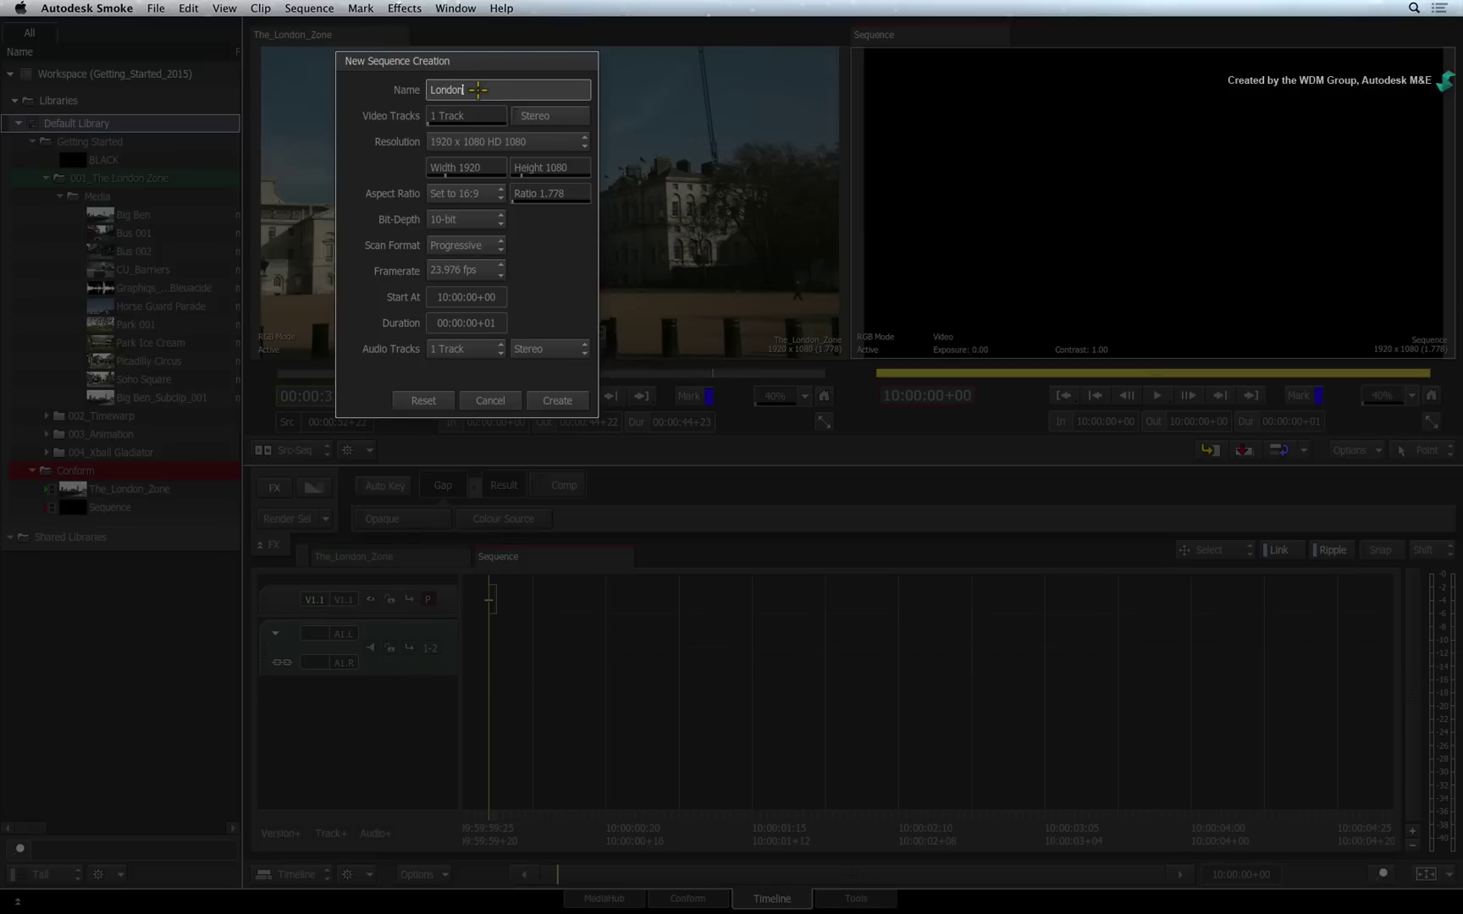
pyautogui.moveTo(478, 89); pyautogui.dragTo(374, 91)
pyautogui.press('Return')
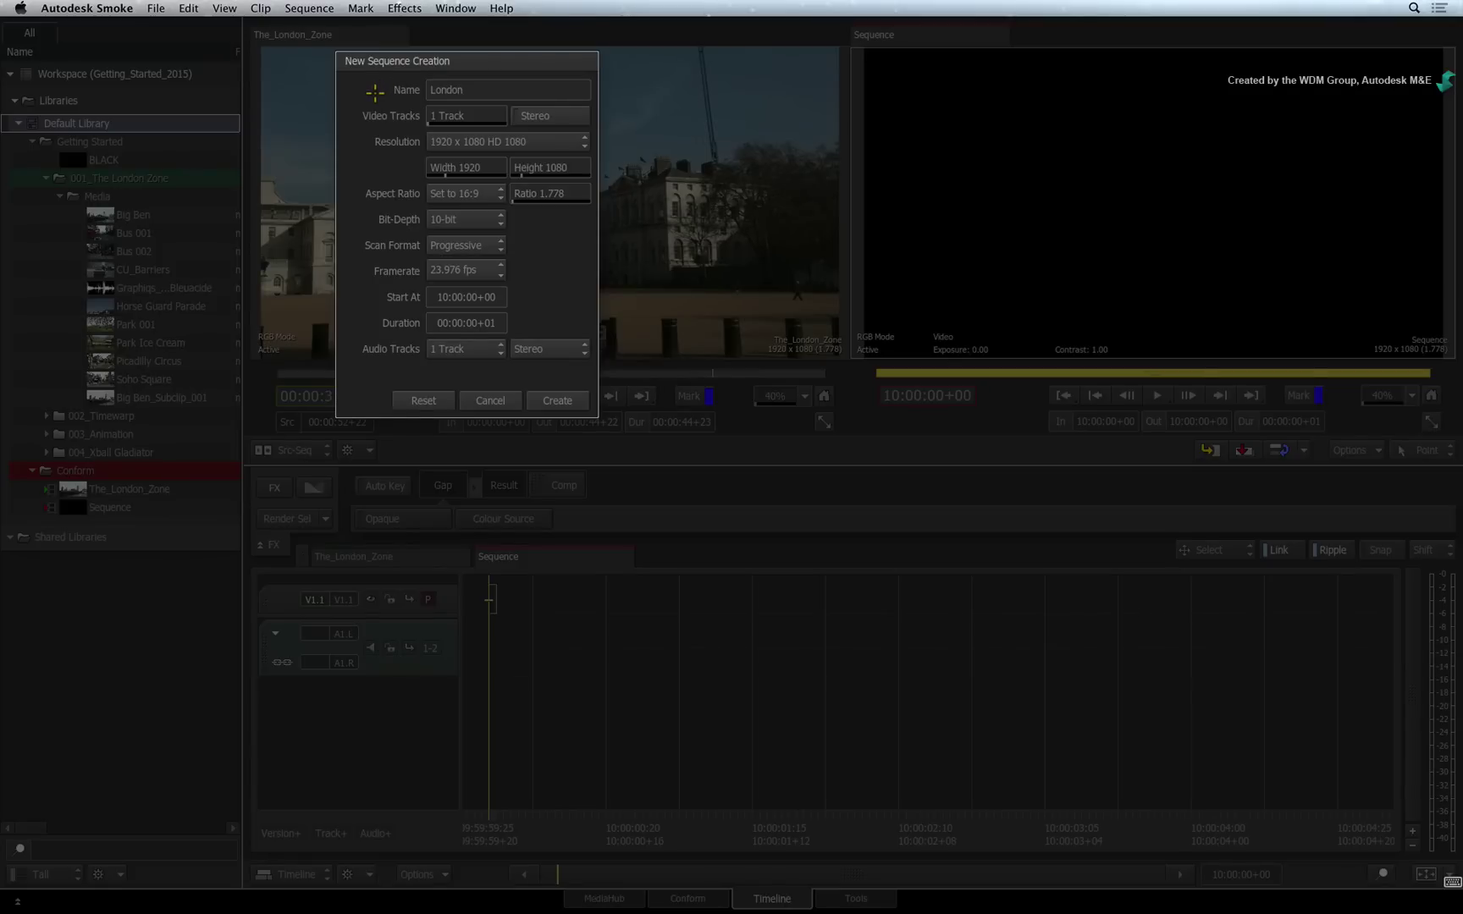
pyautogui.click(464, 116)
pyautogui.click(554, 115)
pyautogui.click(564, 116)
pyautogui.click(506, 142)
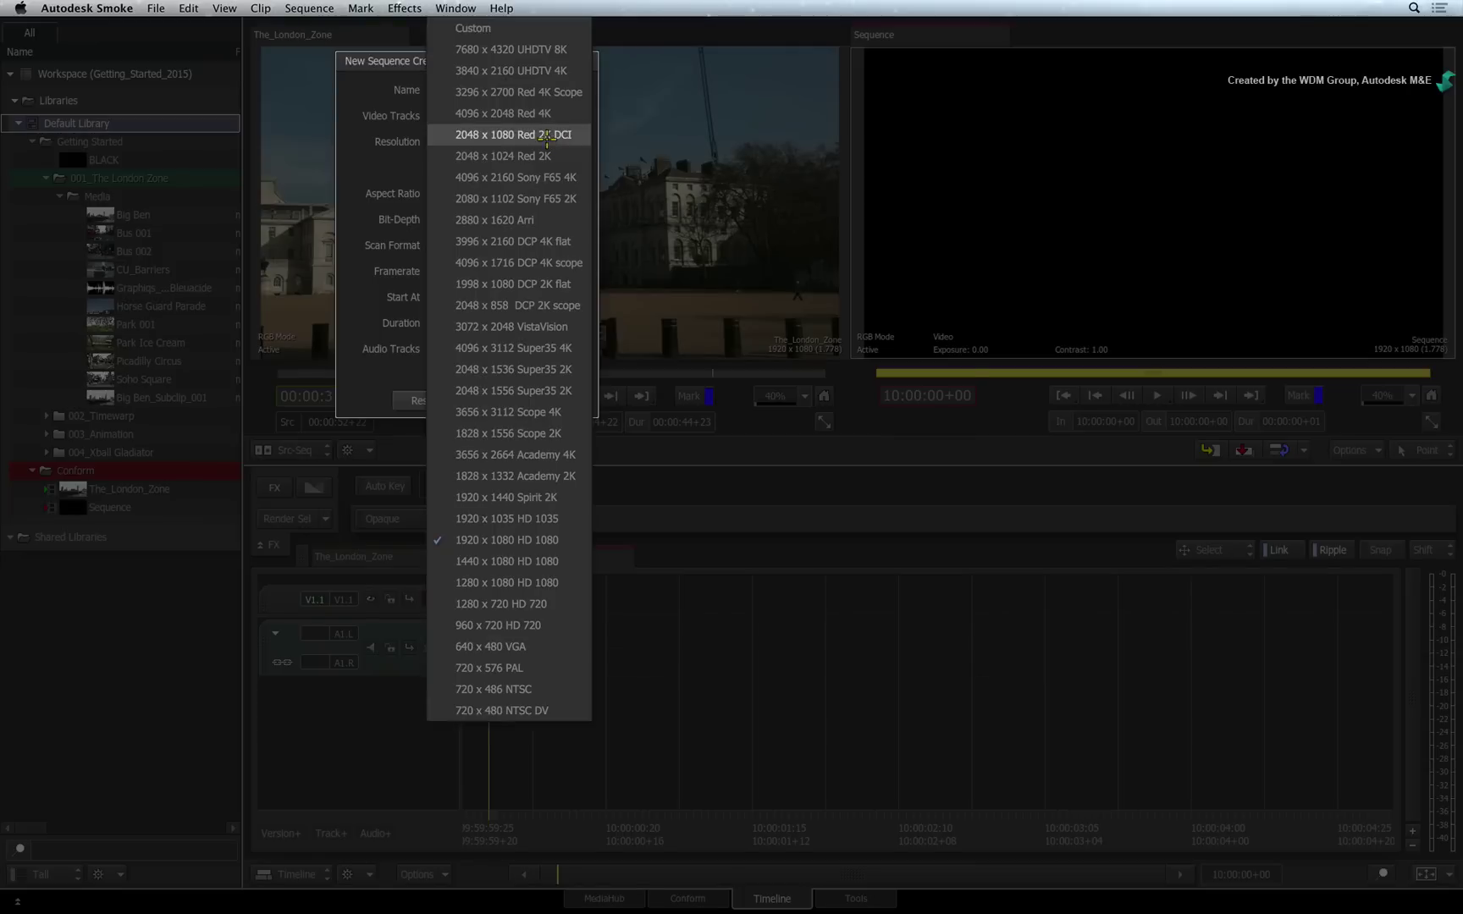
pyautogui.click(491, 540)
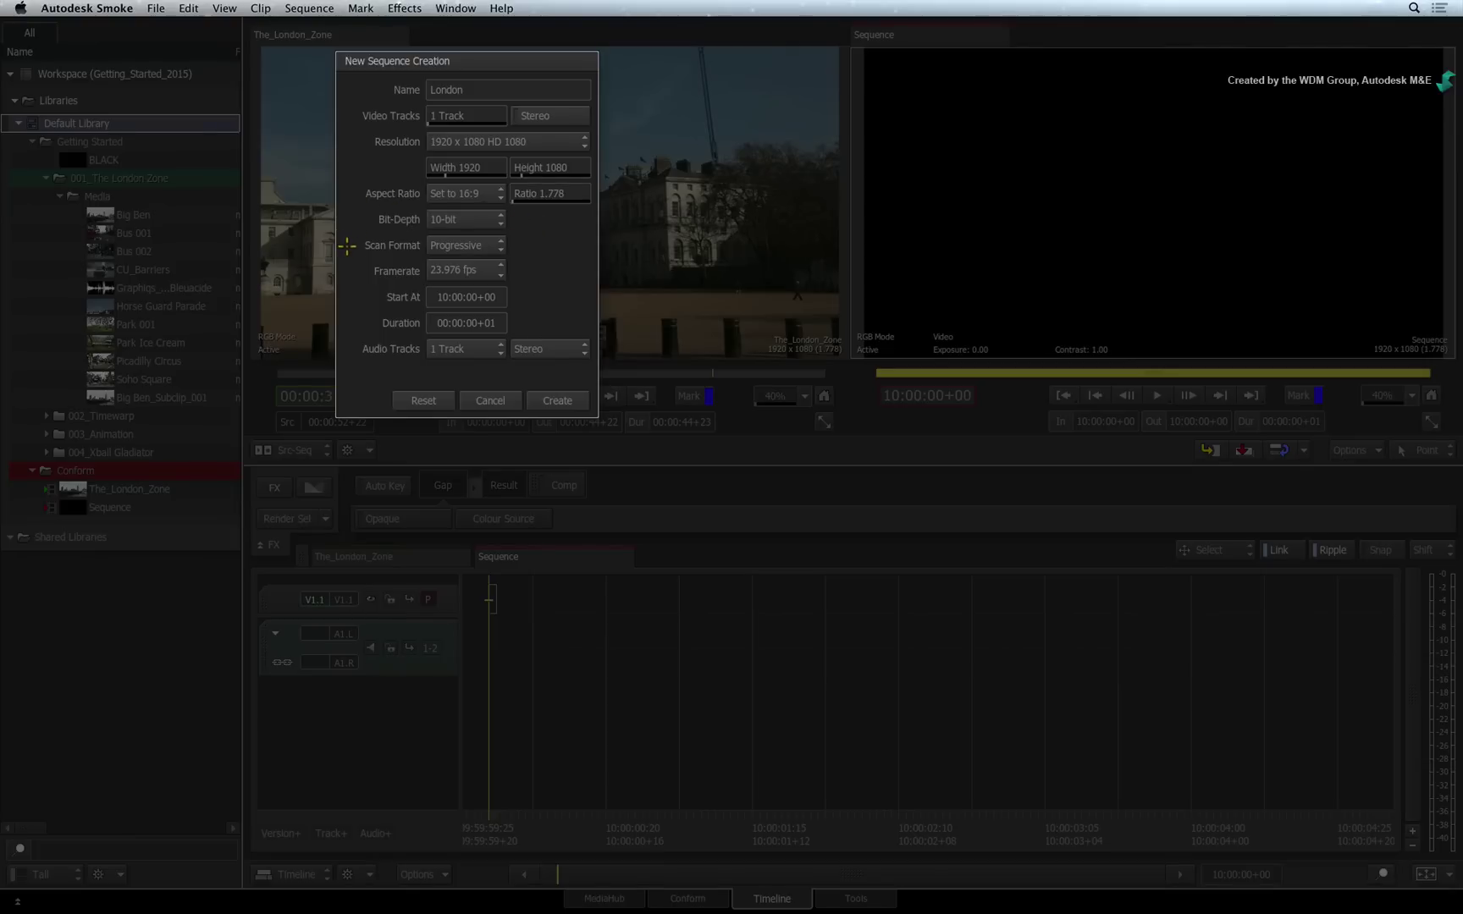
# Keep Progressive scan, use one stereo audio track, and create the London sequence.
pyautogui.click(501, 245)
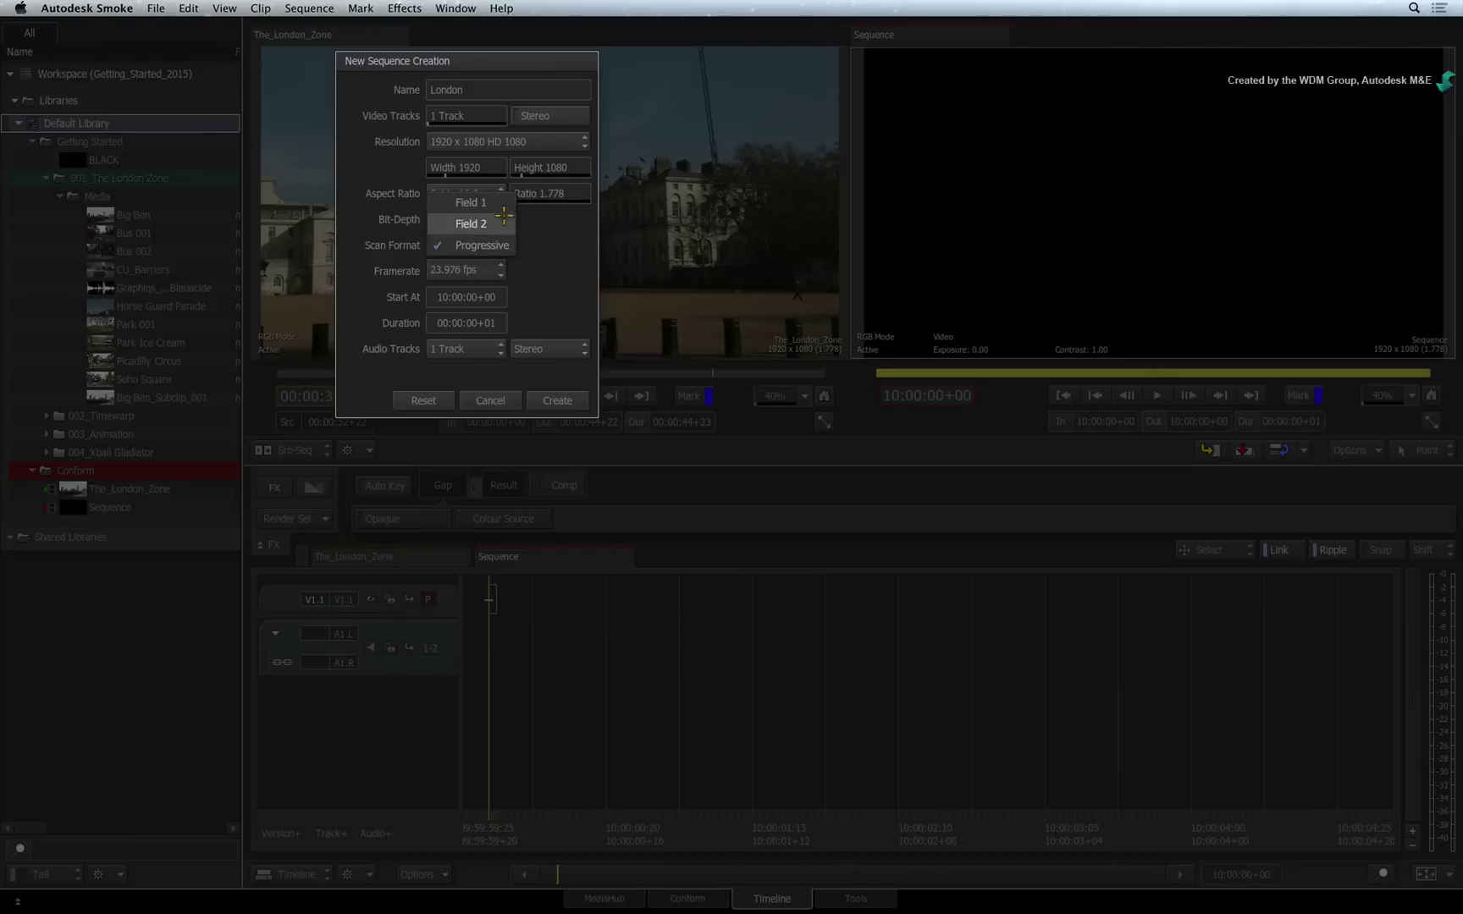
pyautogui.click(510, 243)
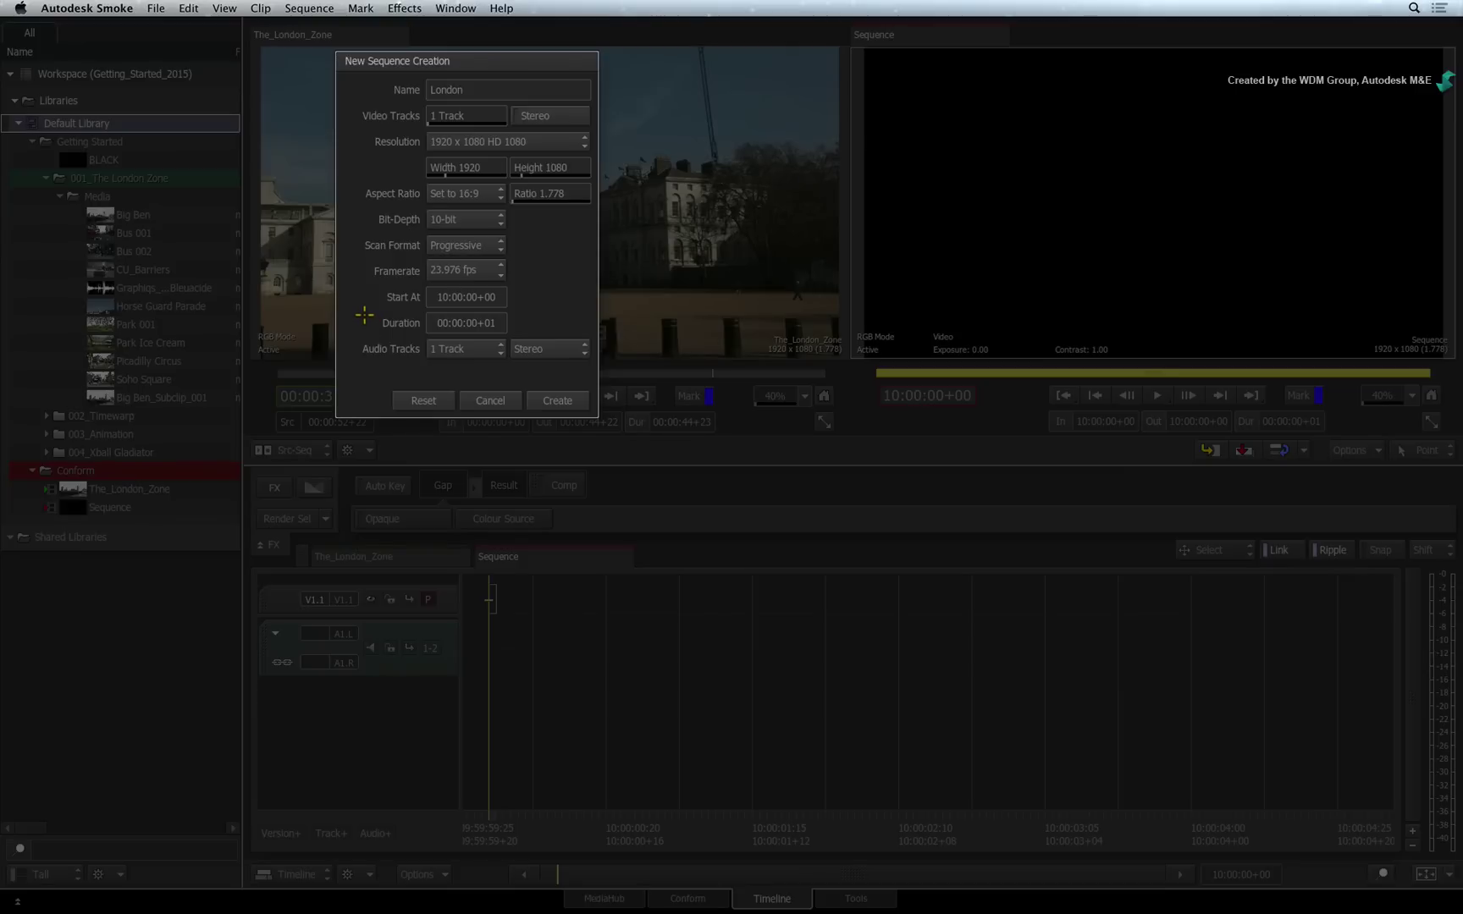
pyautogui.click(497, 348)
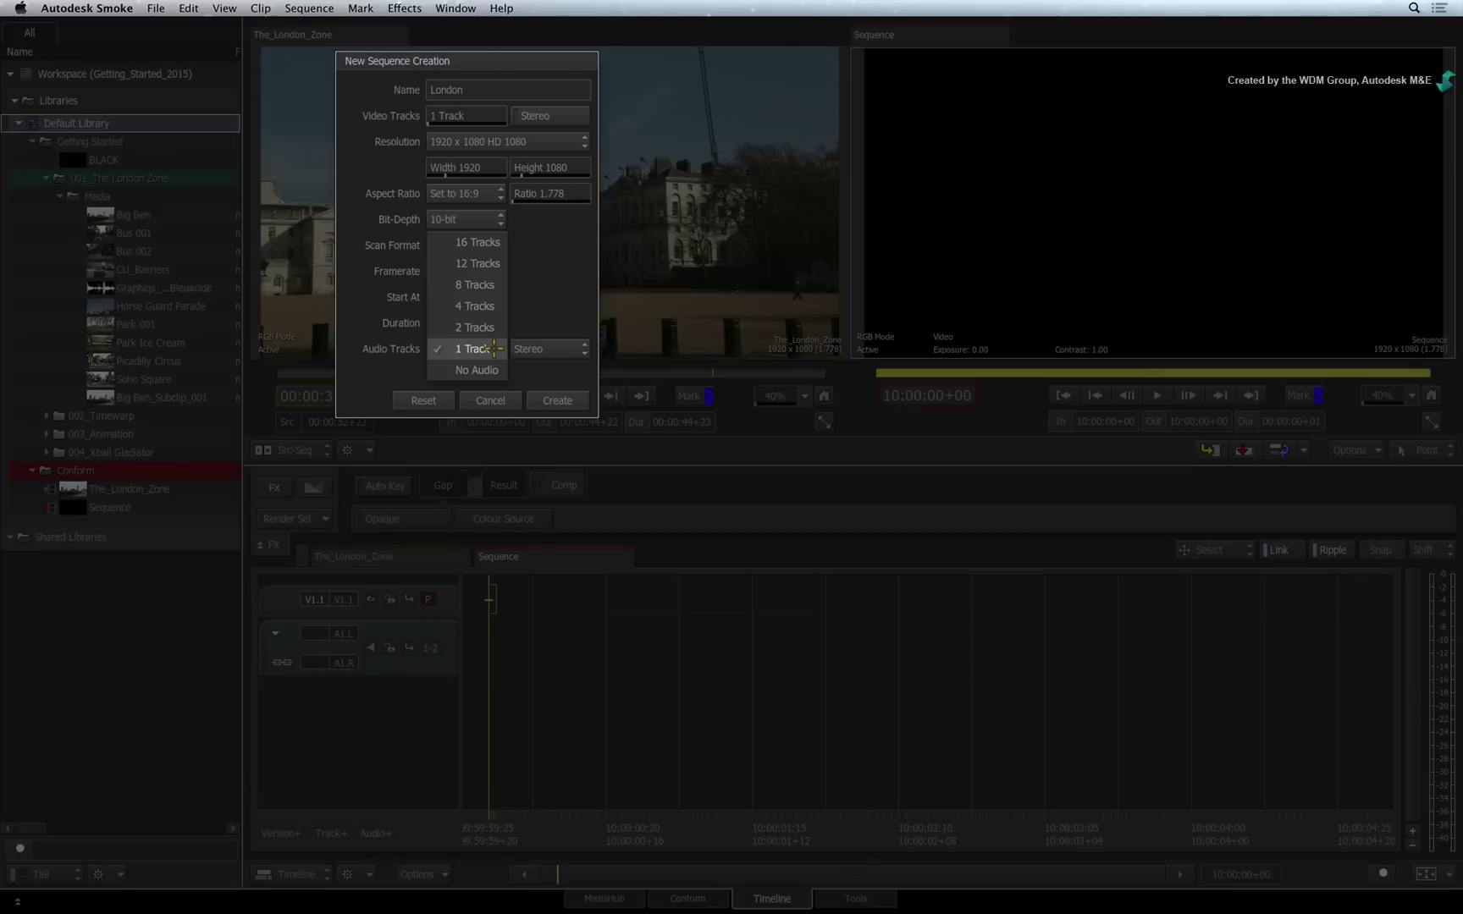
pyautogui.click(494, 348)
pyautogui.click(567, 347)
pyautogui.click(567, 345)
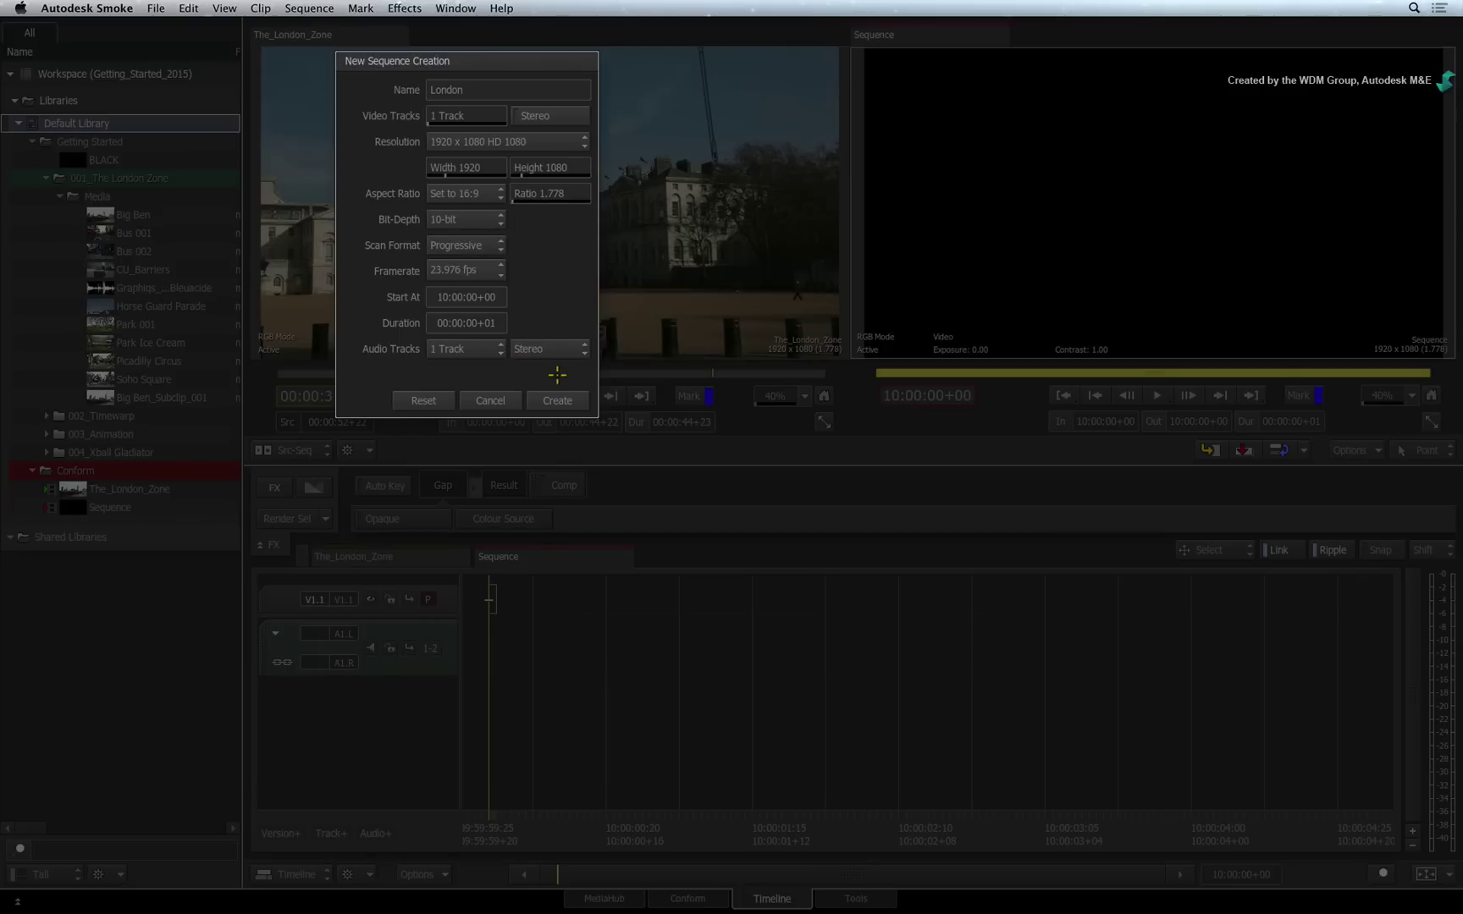
pyautogui.click(554, 401)
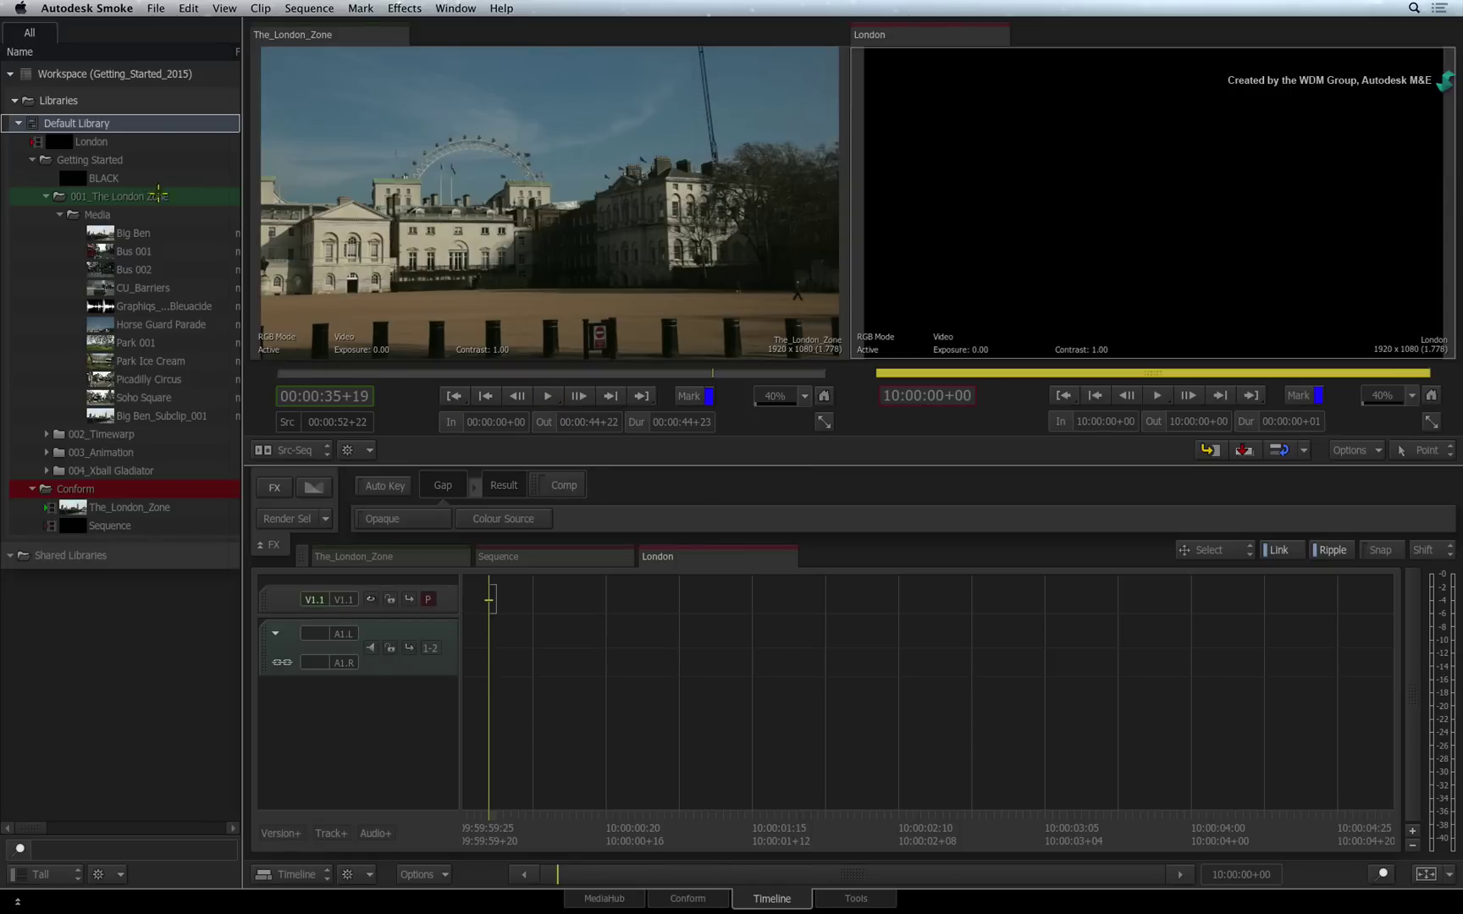
# Drag the London sequence from the Default Library into the Conform folder.
pyautogui.click(106, 141)
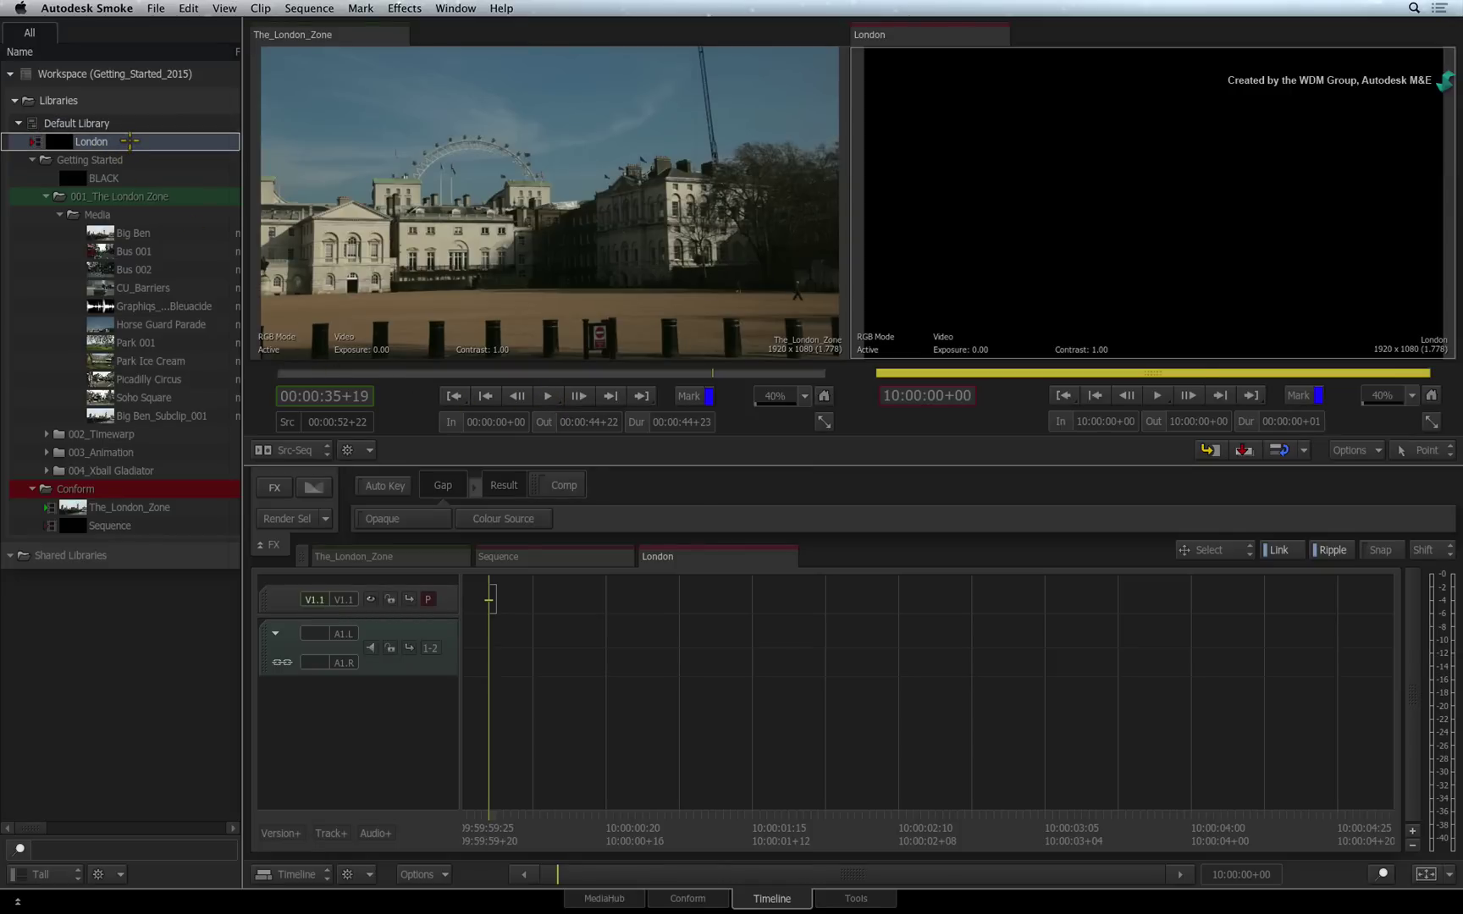
pyautogui.moveTo(128, 141); pyautogui.dragTo(104, 474)
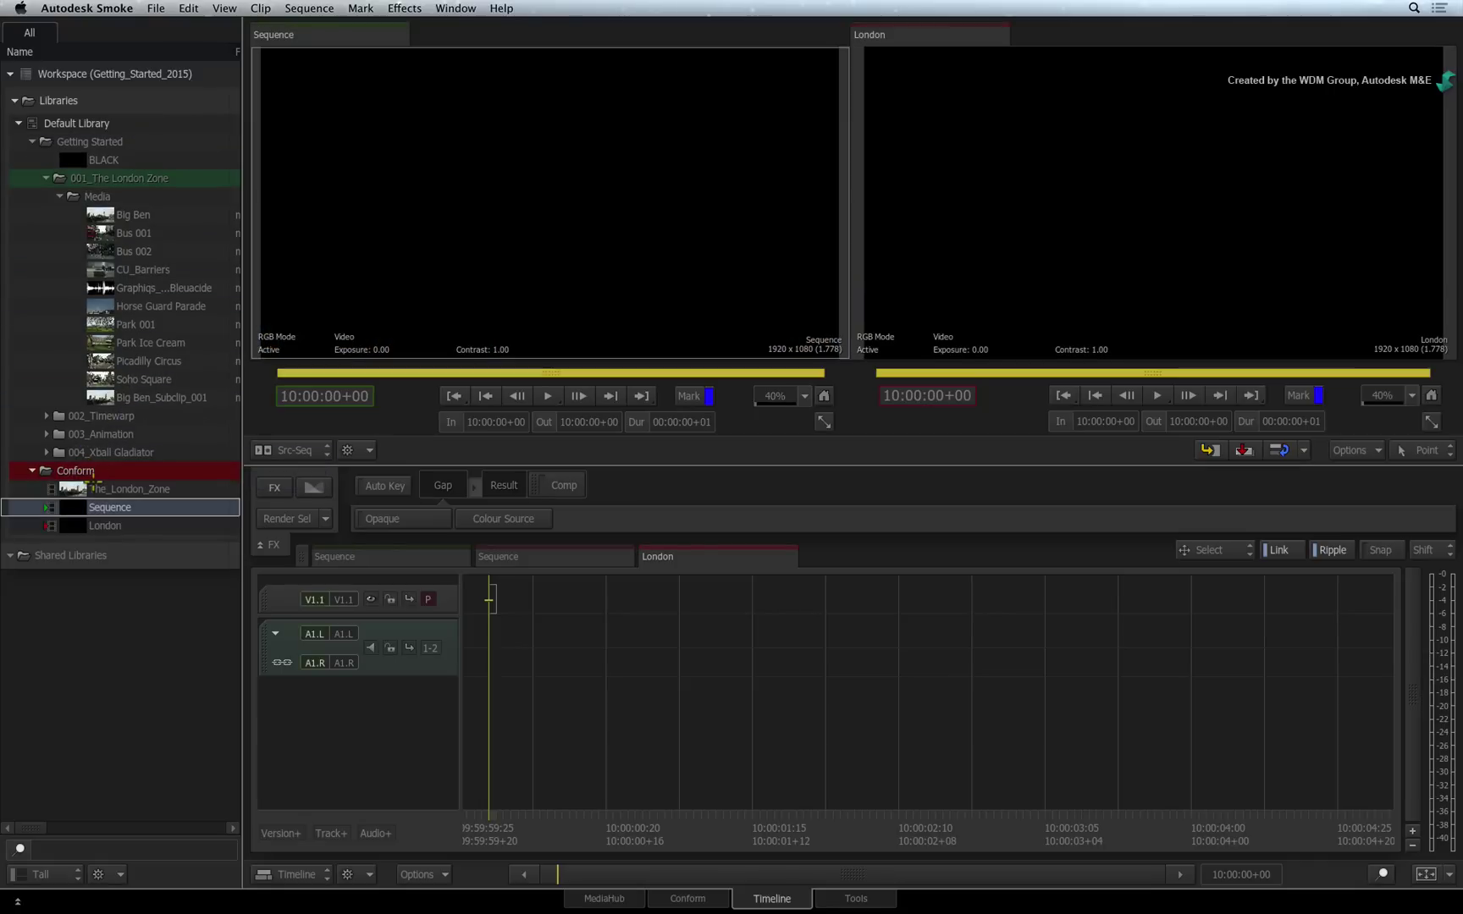
pyautogui.click(123, 524)
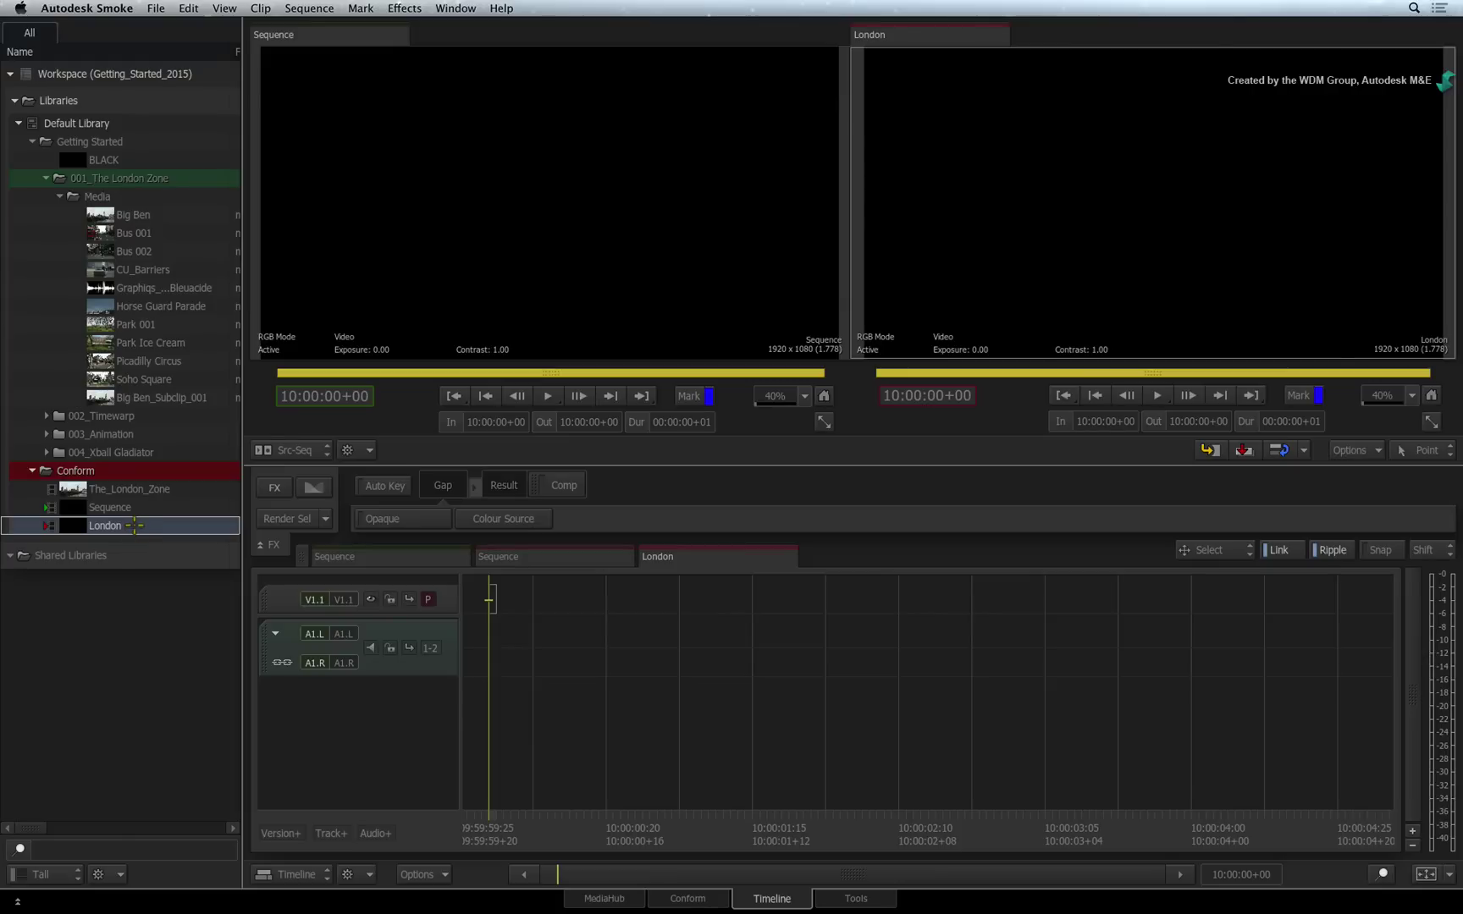
pyautogui.rightClick(135, 525)
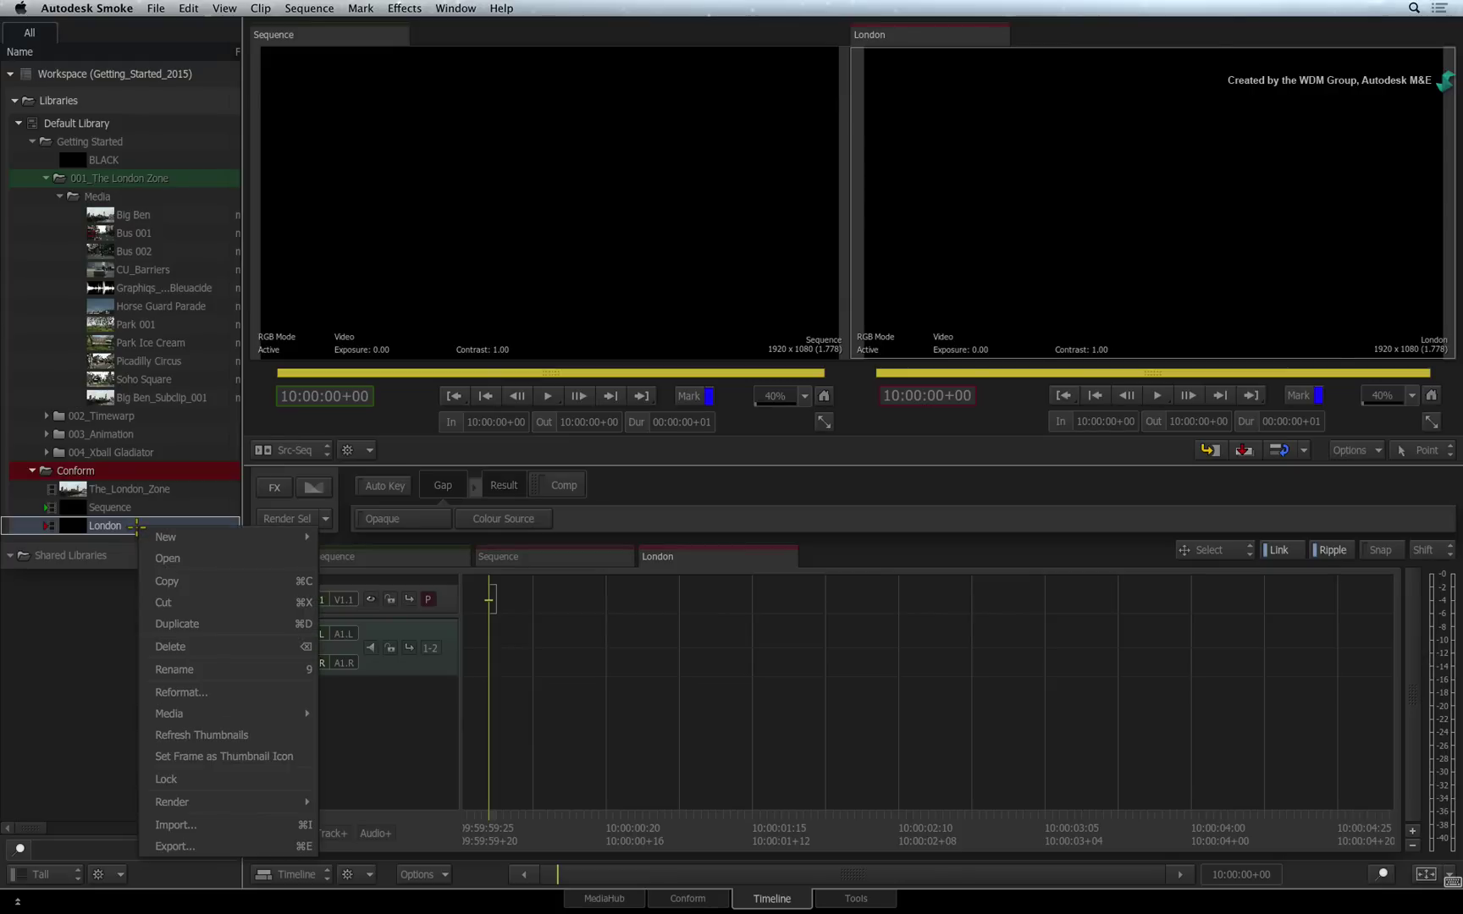
pyautogui.click(254, 687)
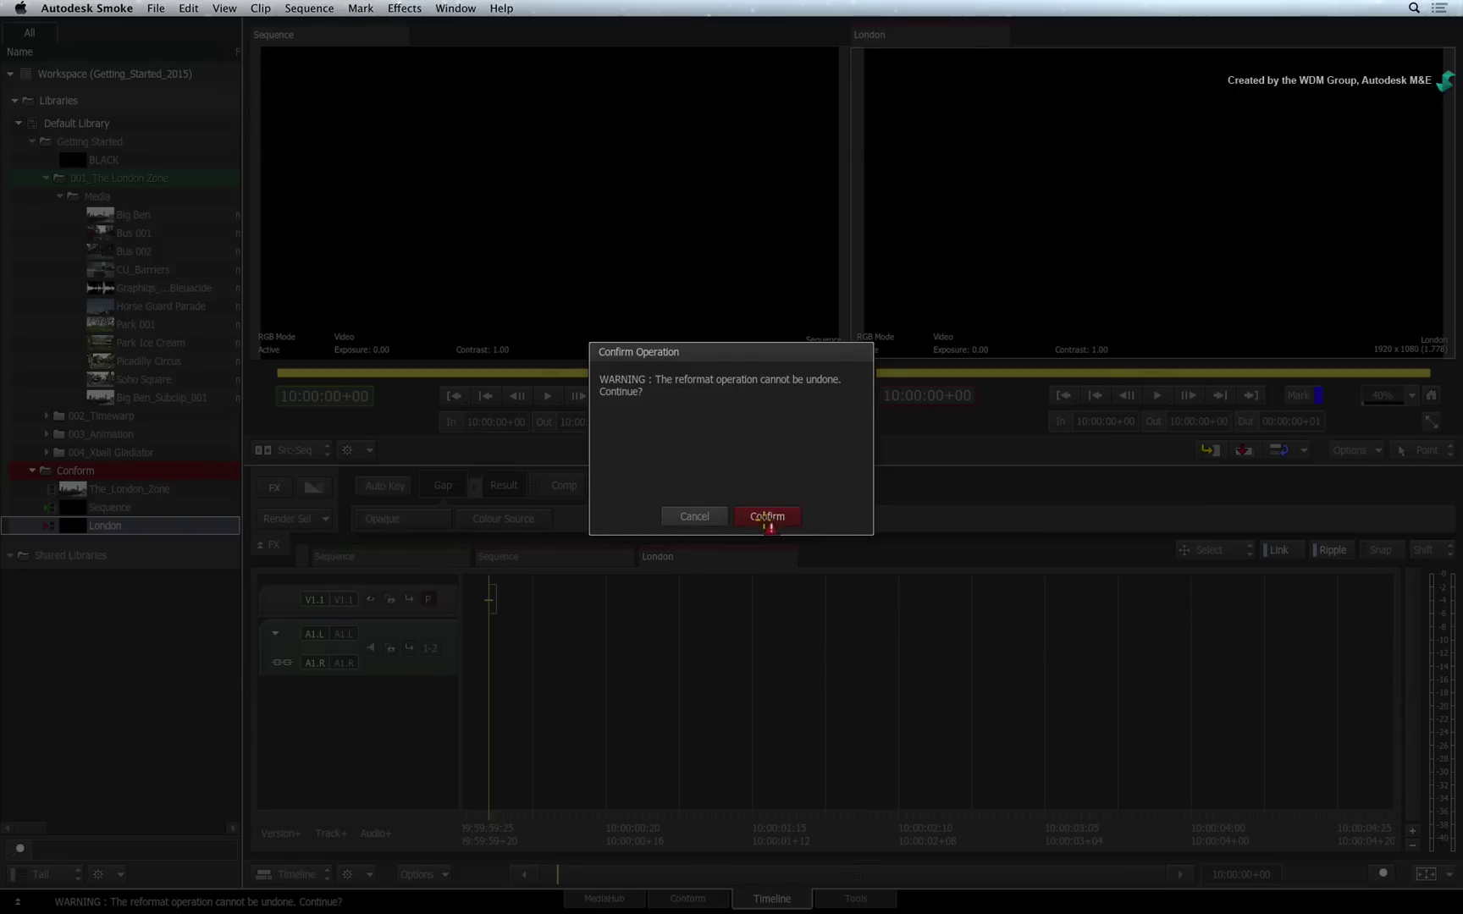
pyautogui.click(771, 516)
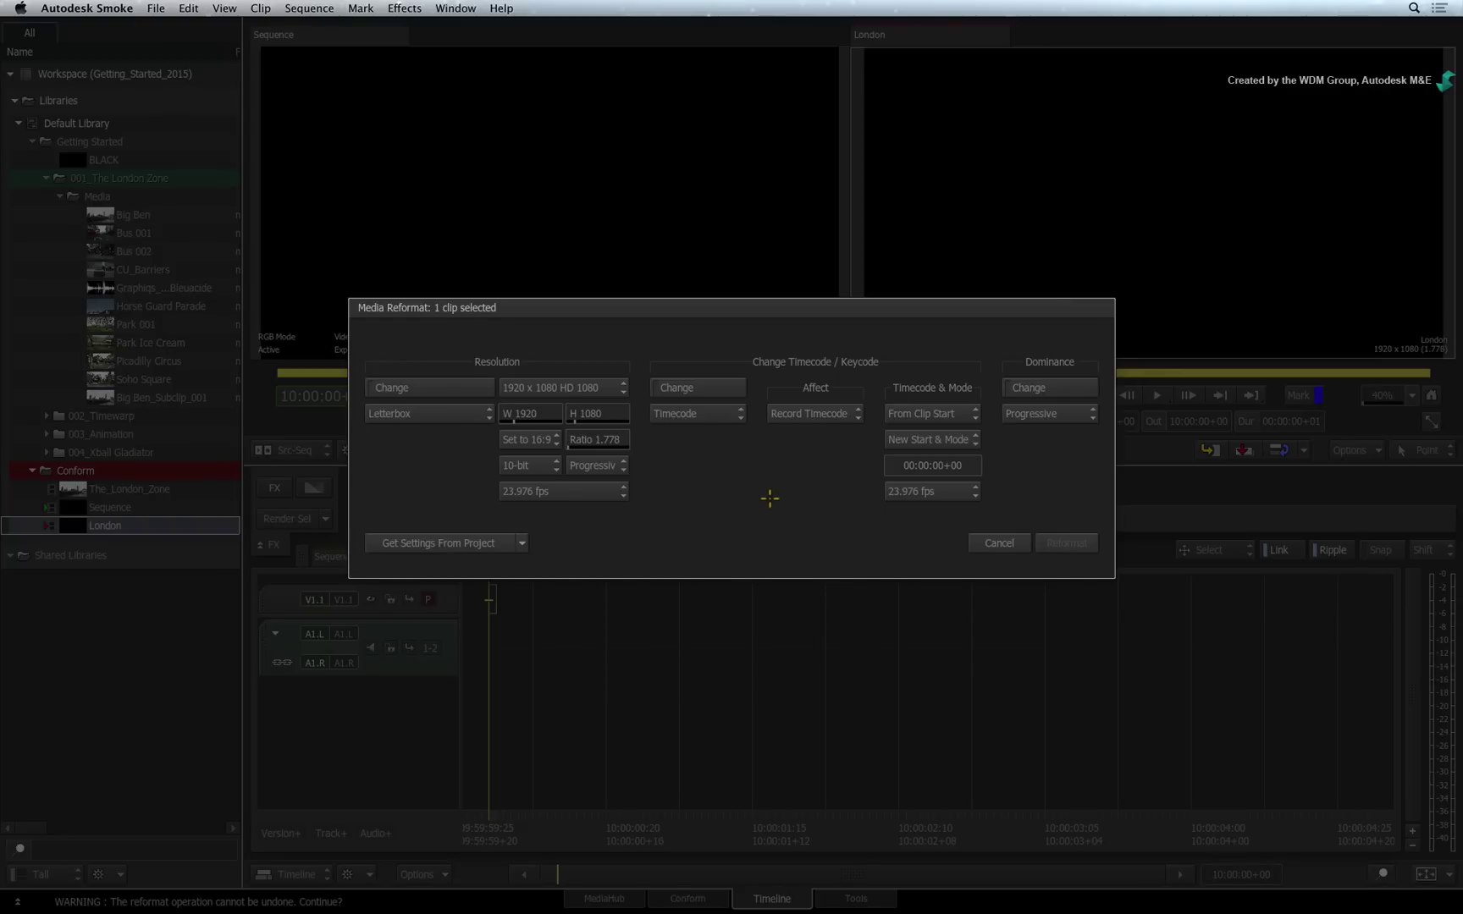
pyautogui.click(988, 542)
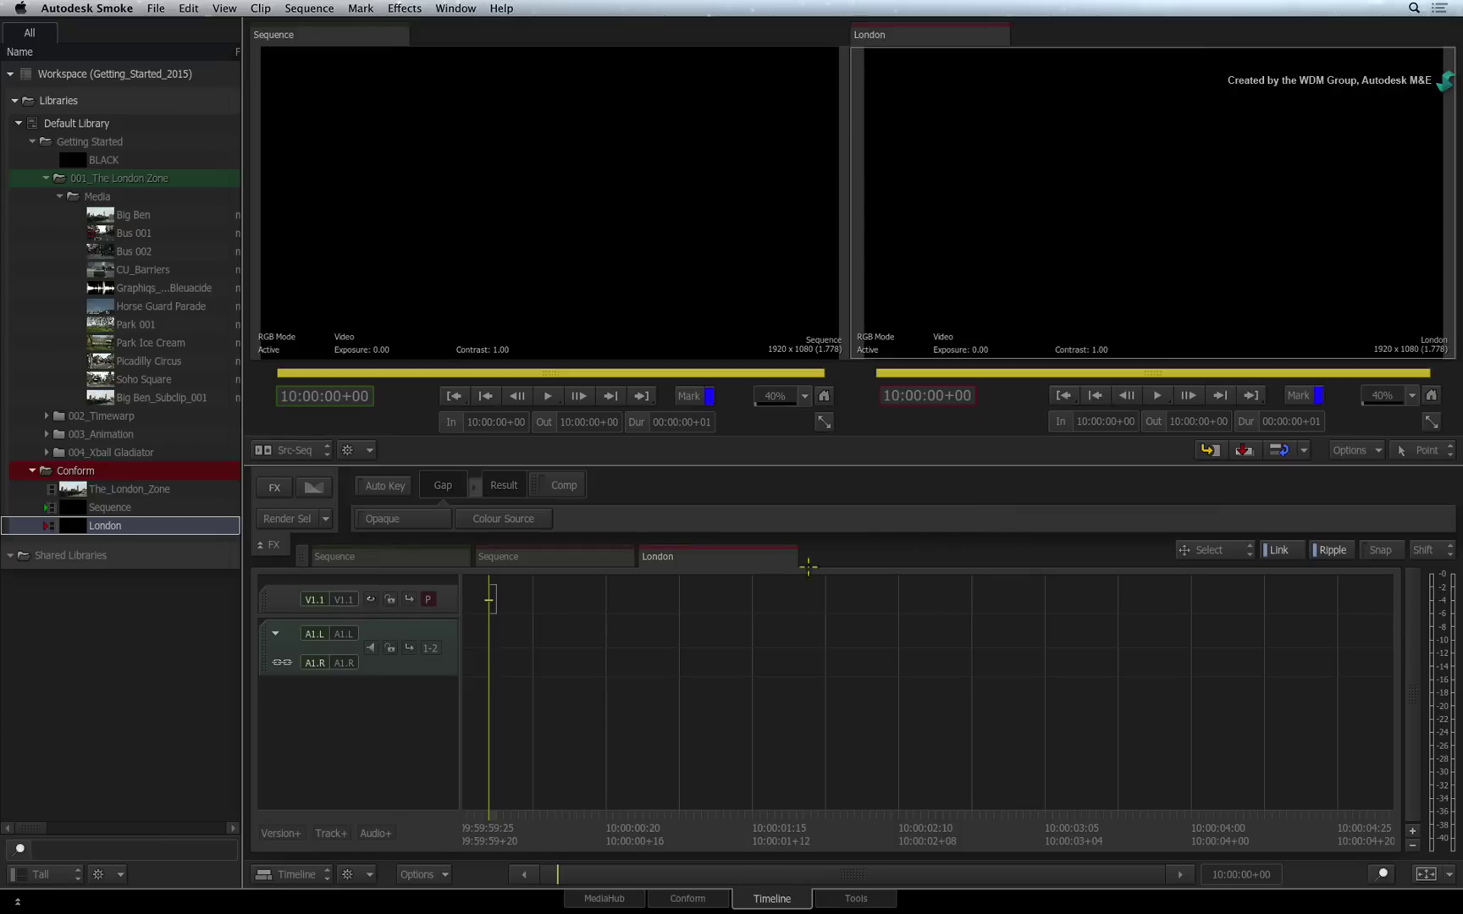
# Preview Big Ben, Bus 001 and Bus 002, then load The_London_Zone from Conform.
pyautogui.rightClick(173, 527)
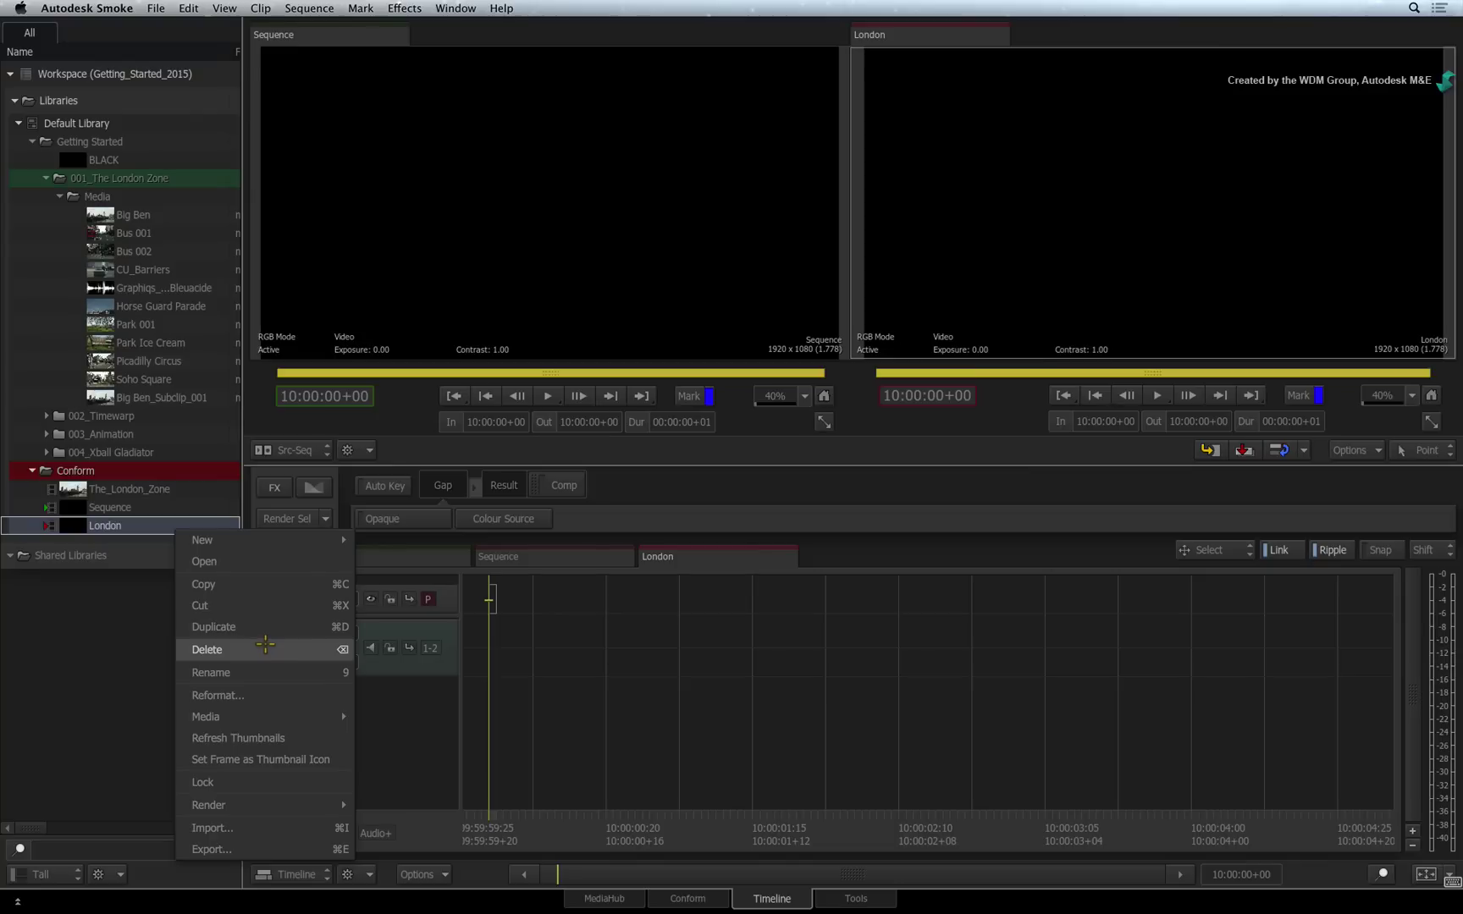
pyautogui.click(263, 638)
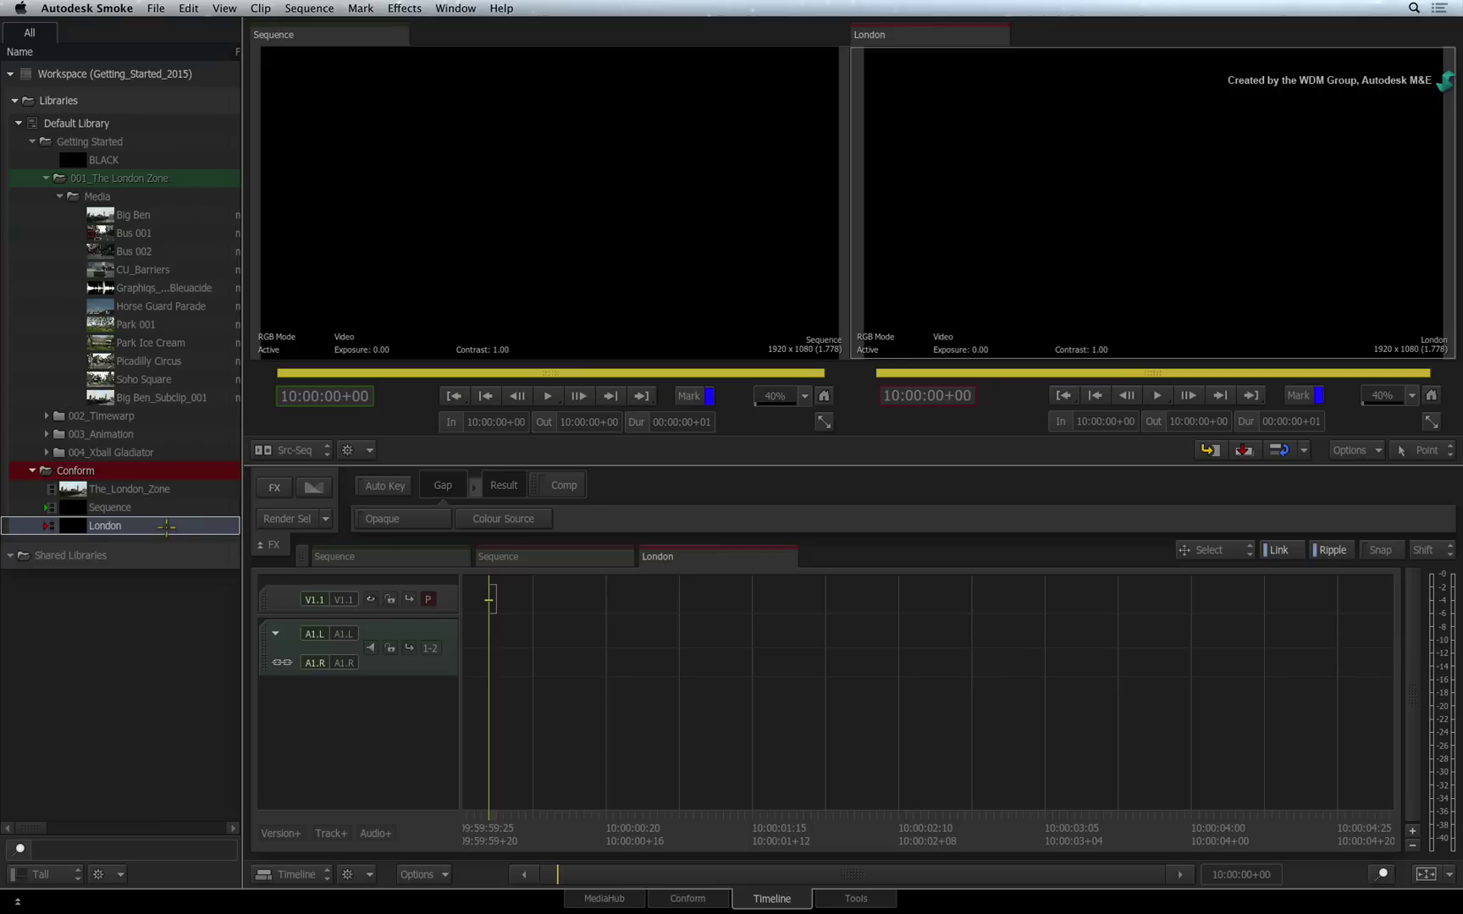
pyautogui.click(127, 215)
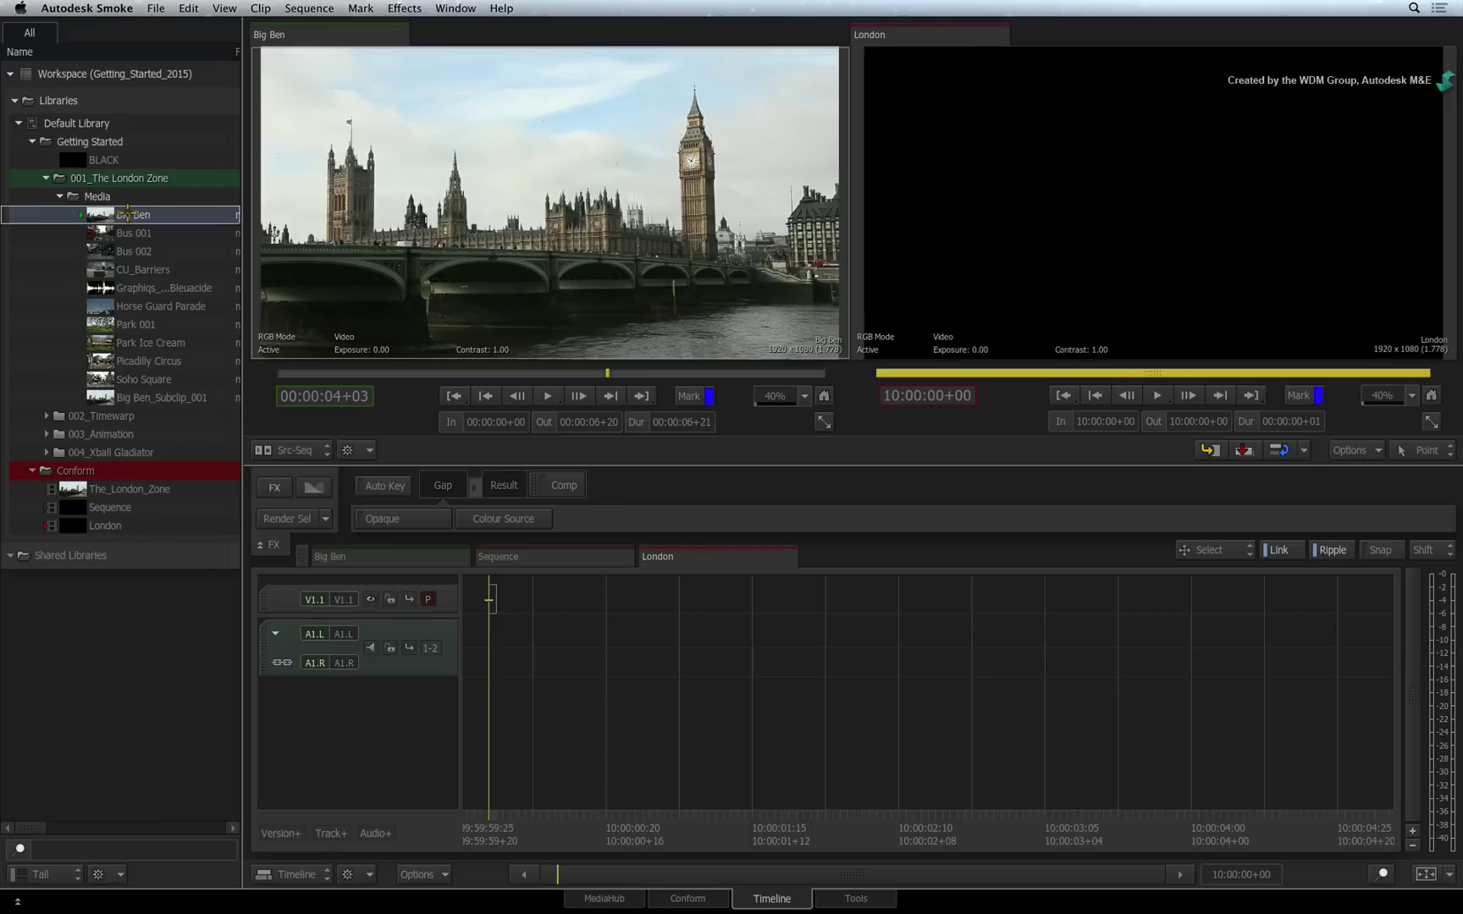
pyautogui.click(130, 233)
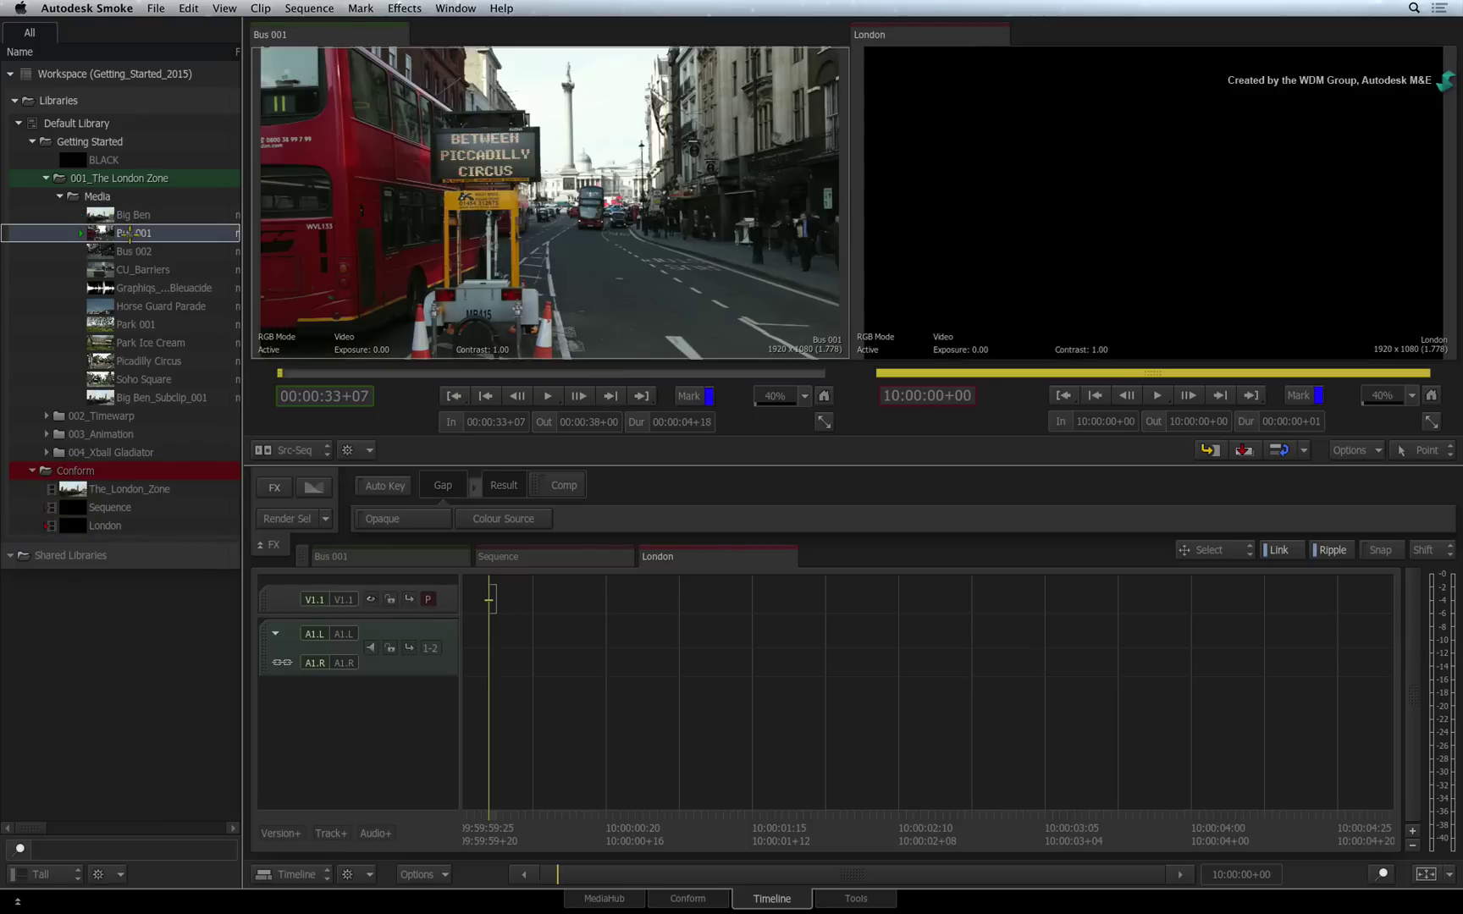
pyautogui.click(133, 251)
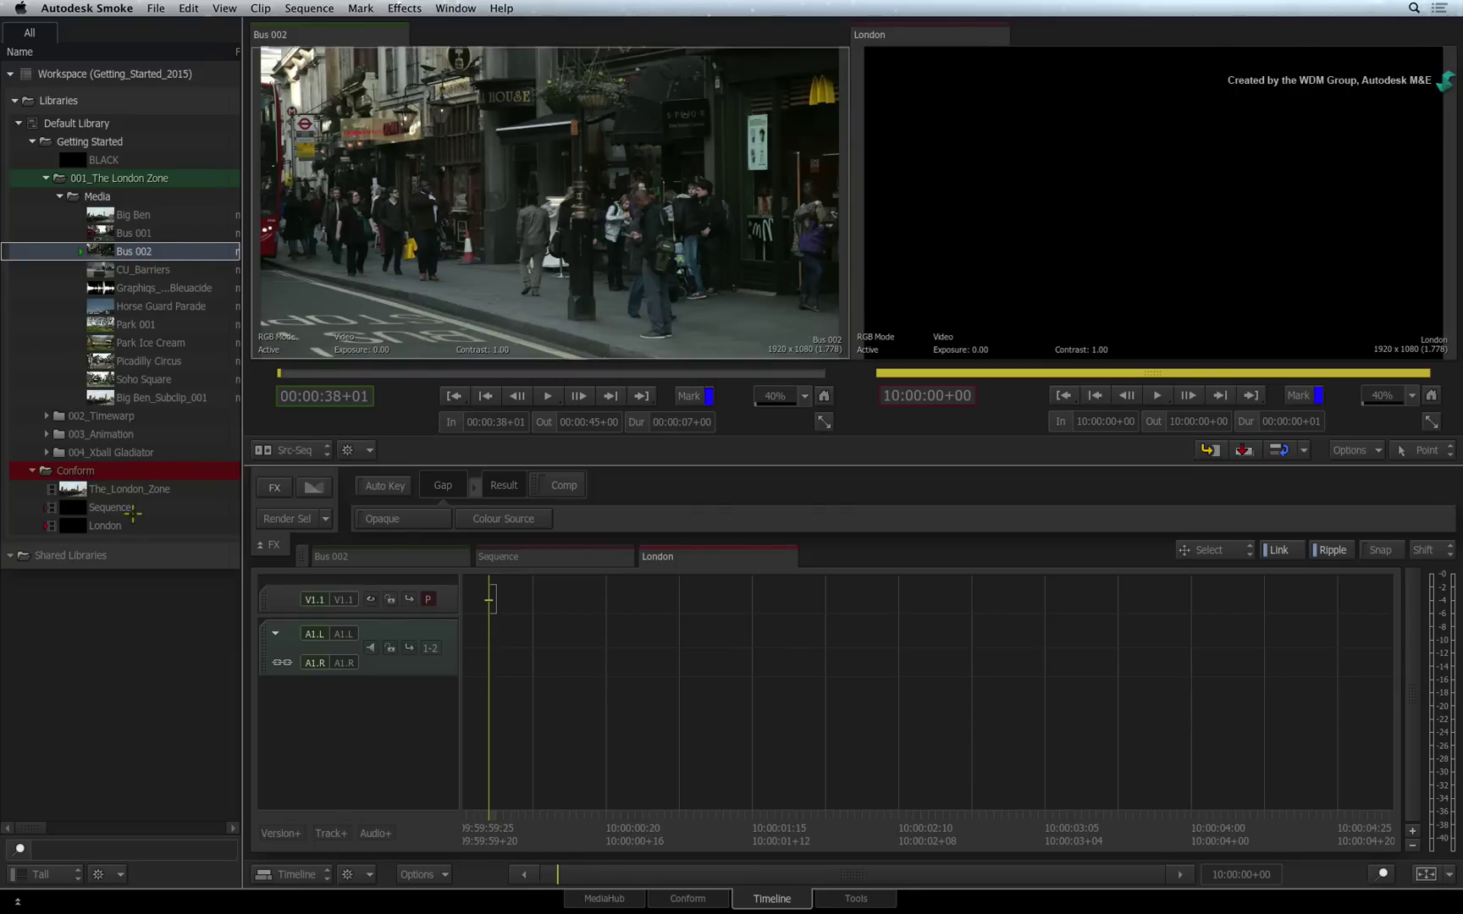
pyautogui.click(116, 488)
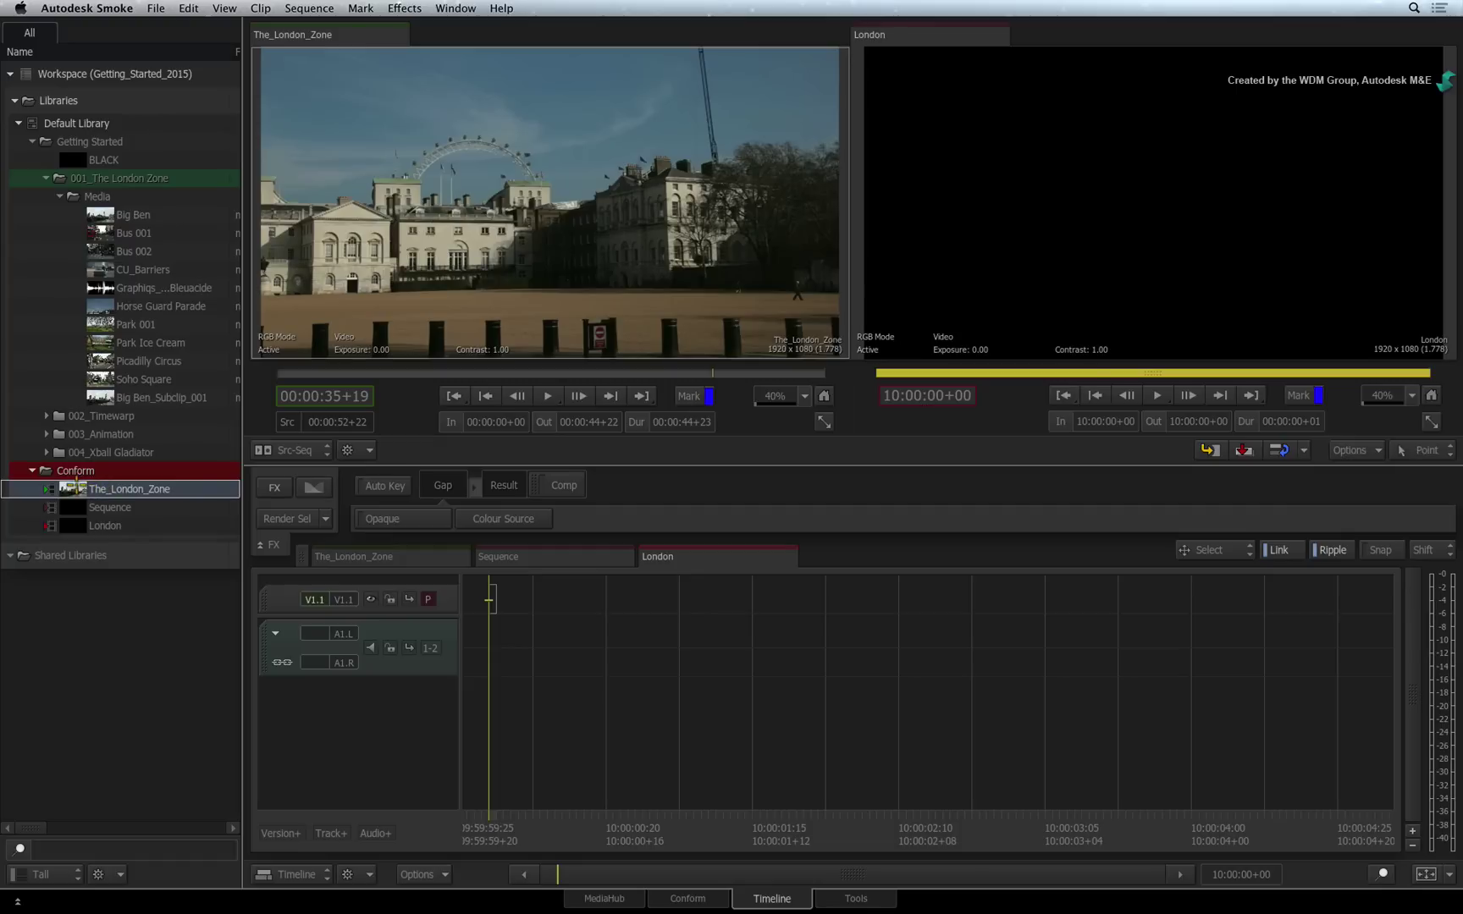
# Open The_London_Zone in its own timeline tab, scrub its clips, and compare with London.
pyautogui.rightClick(79, 489)
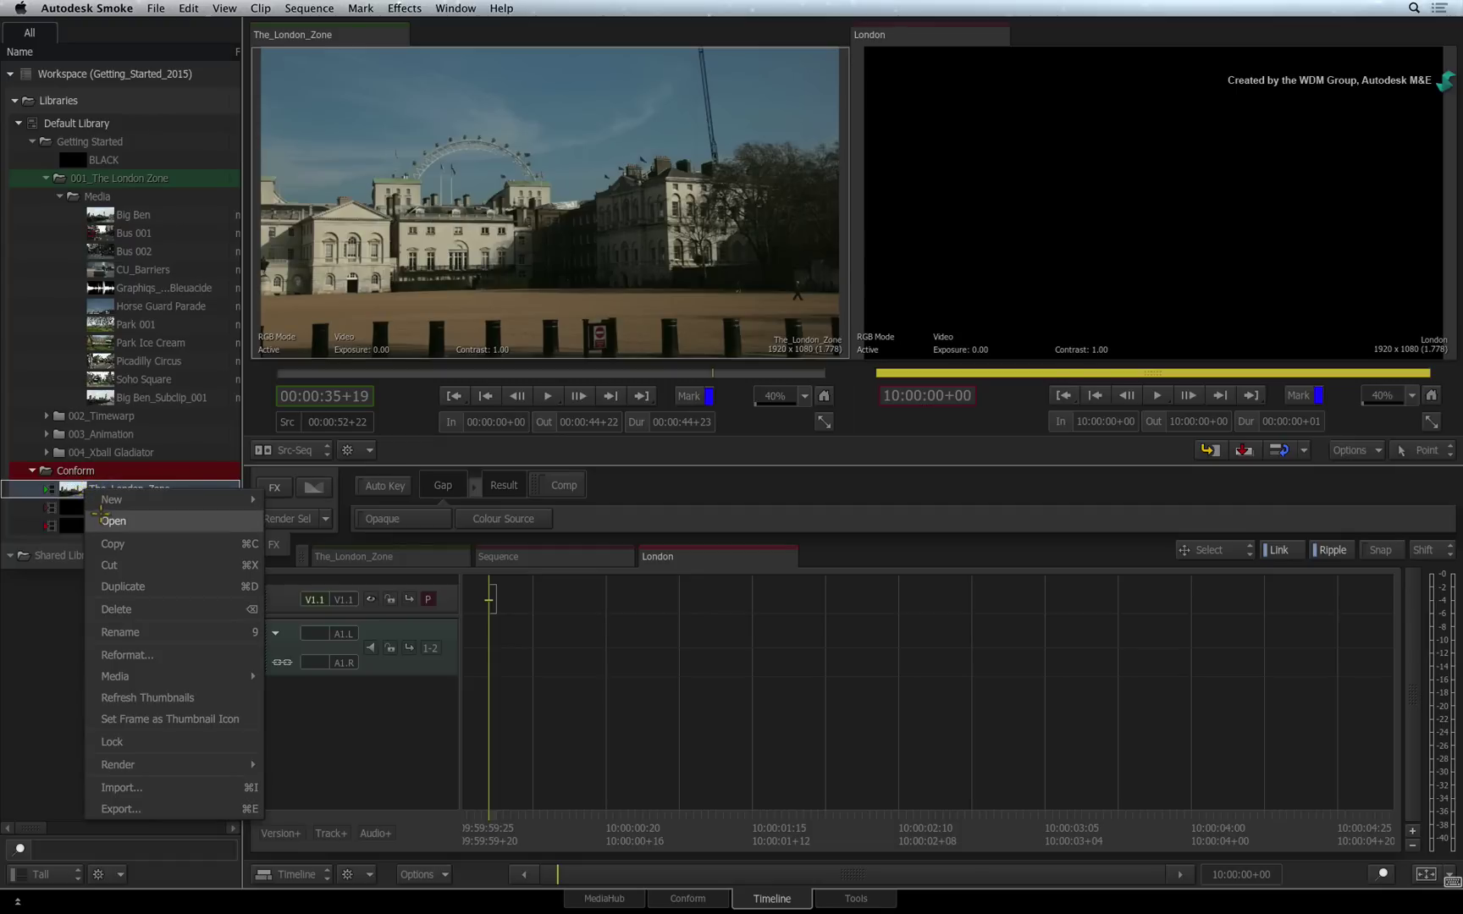
pyautogui.click(100, 518)
pyautogui.moveTo(90, 489); pyautogui.dragTo(788, 546)
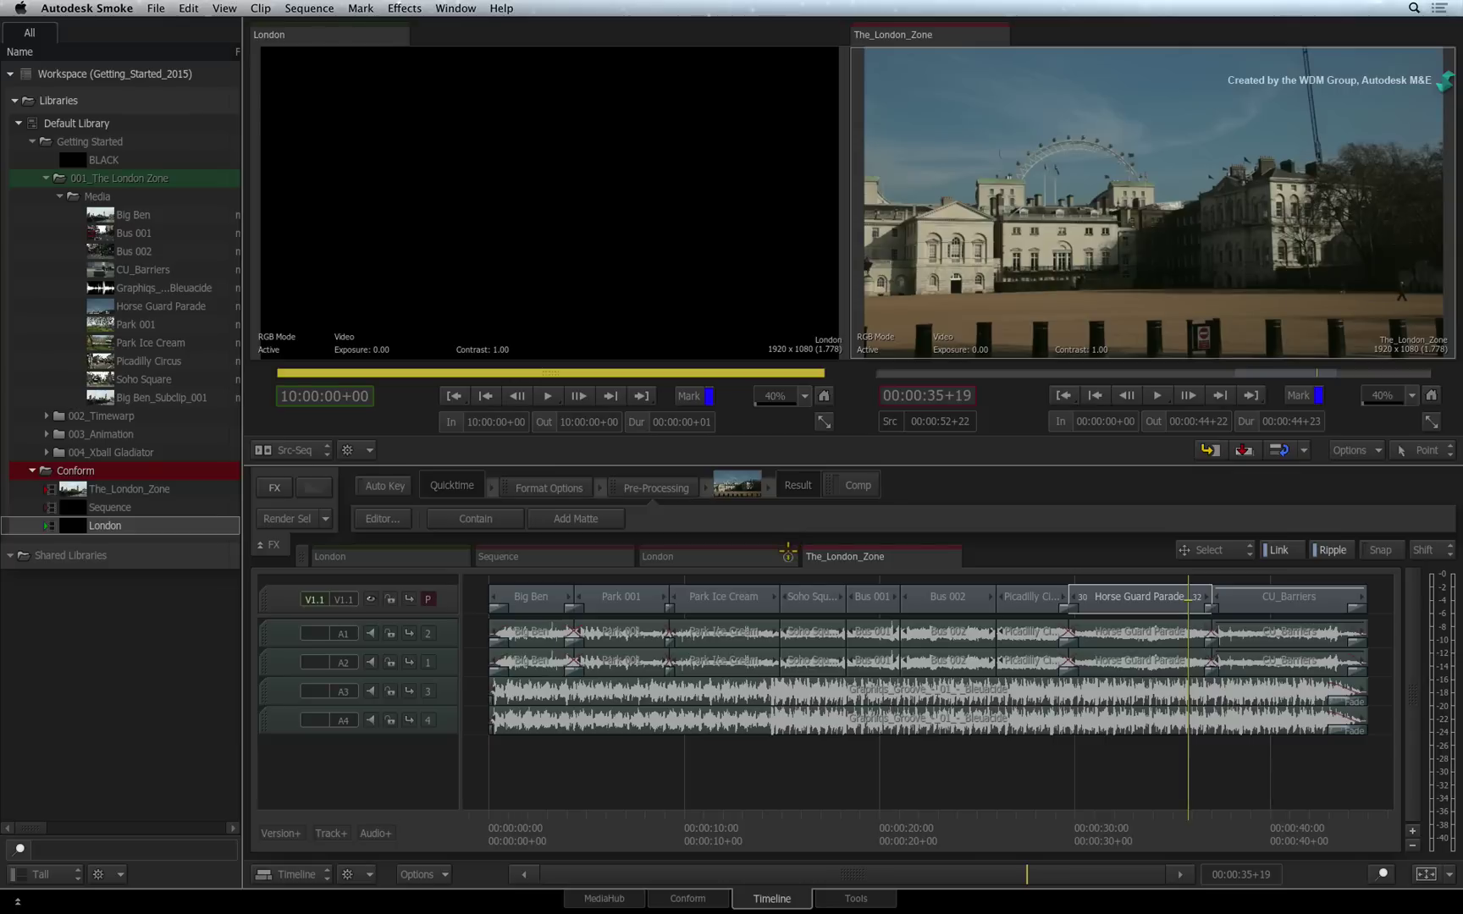
pyautogui.moveTo(1073, 830); pyautogui.dragTo(1133, 760)
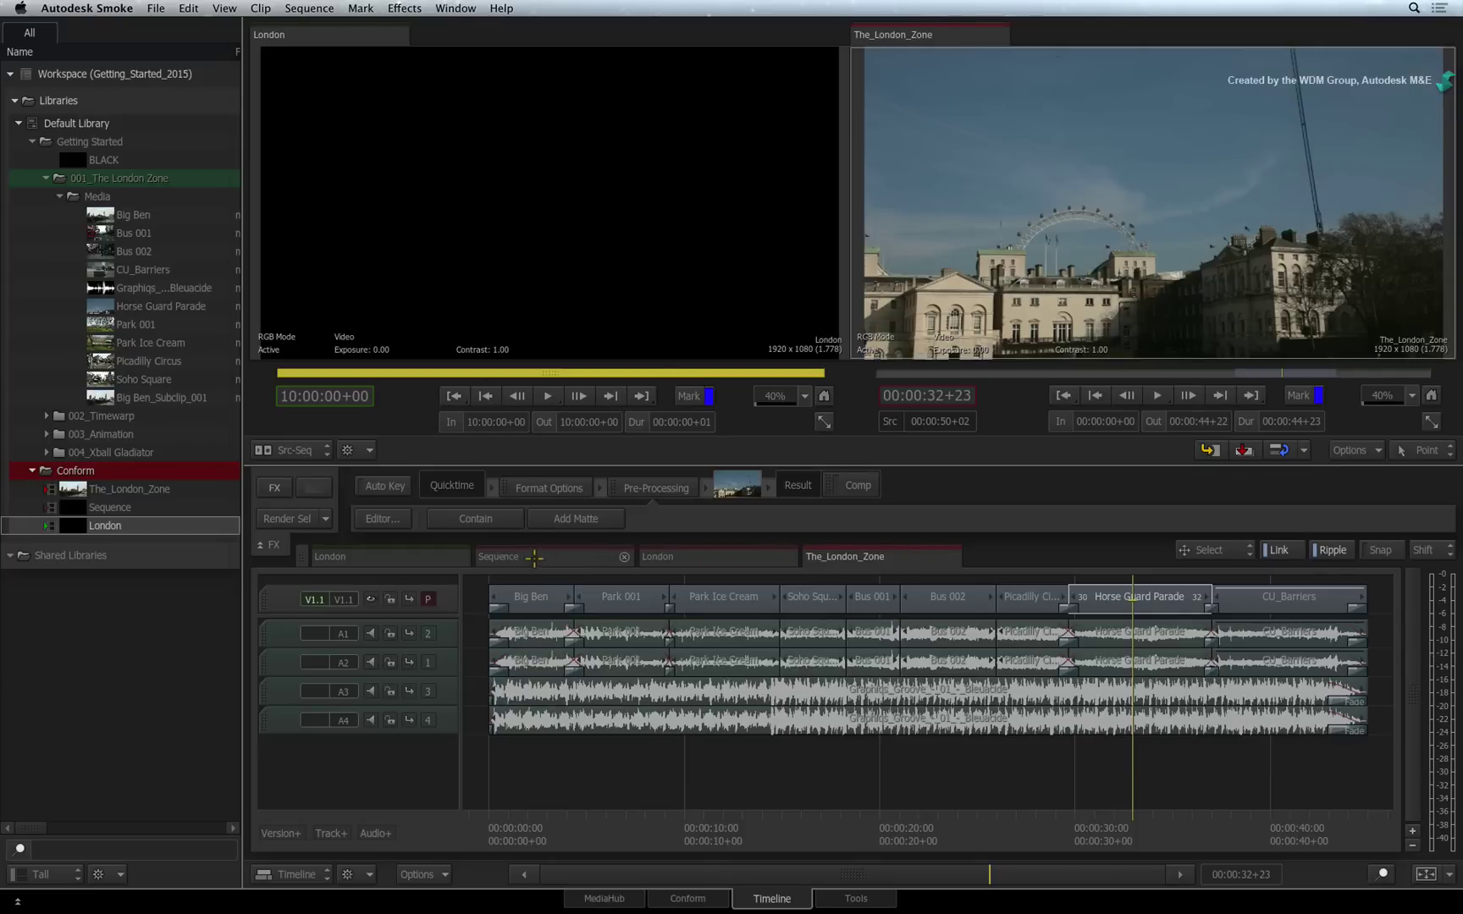
pyautogui.click(760, 559)
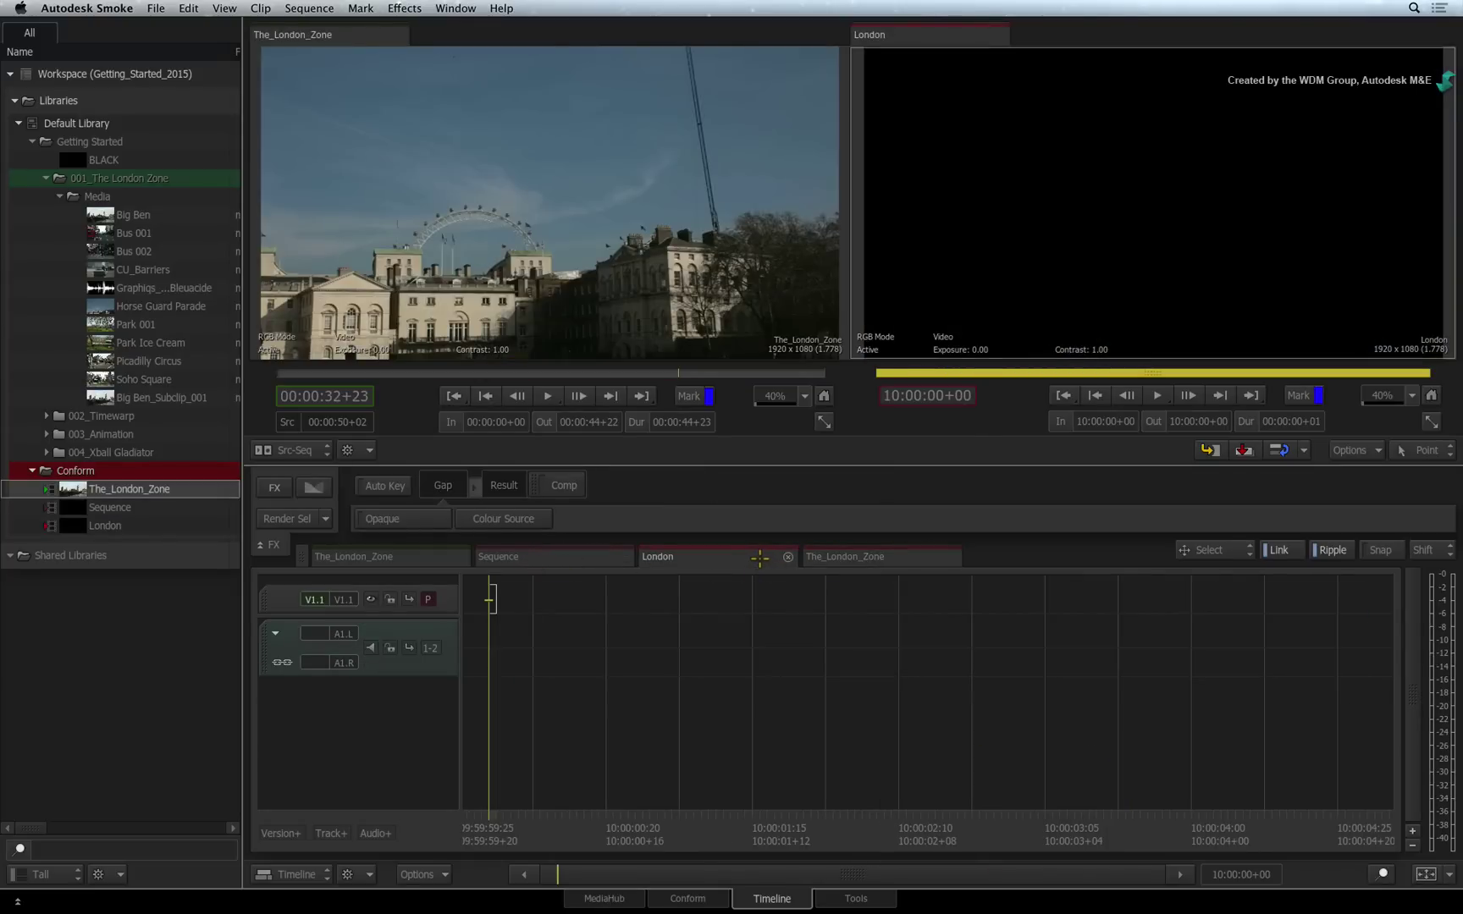
pyautogui.click(851, 551)
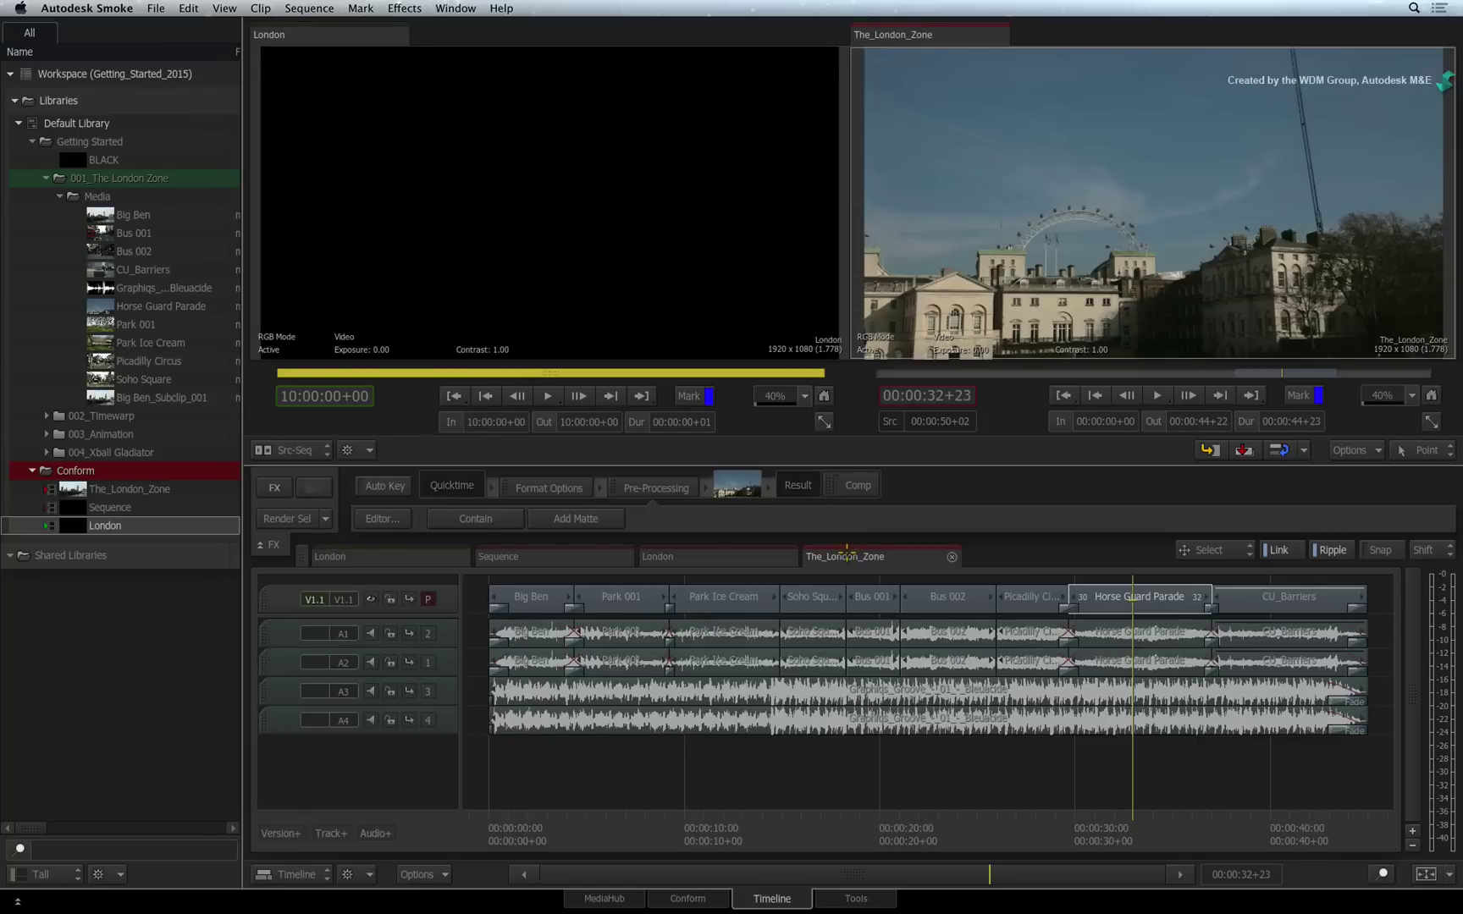
# Use Copy All Sequences on The_London_Zone tab to create an Open Sequences library folder.
pyautogui.rightClick(896, 556)
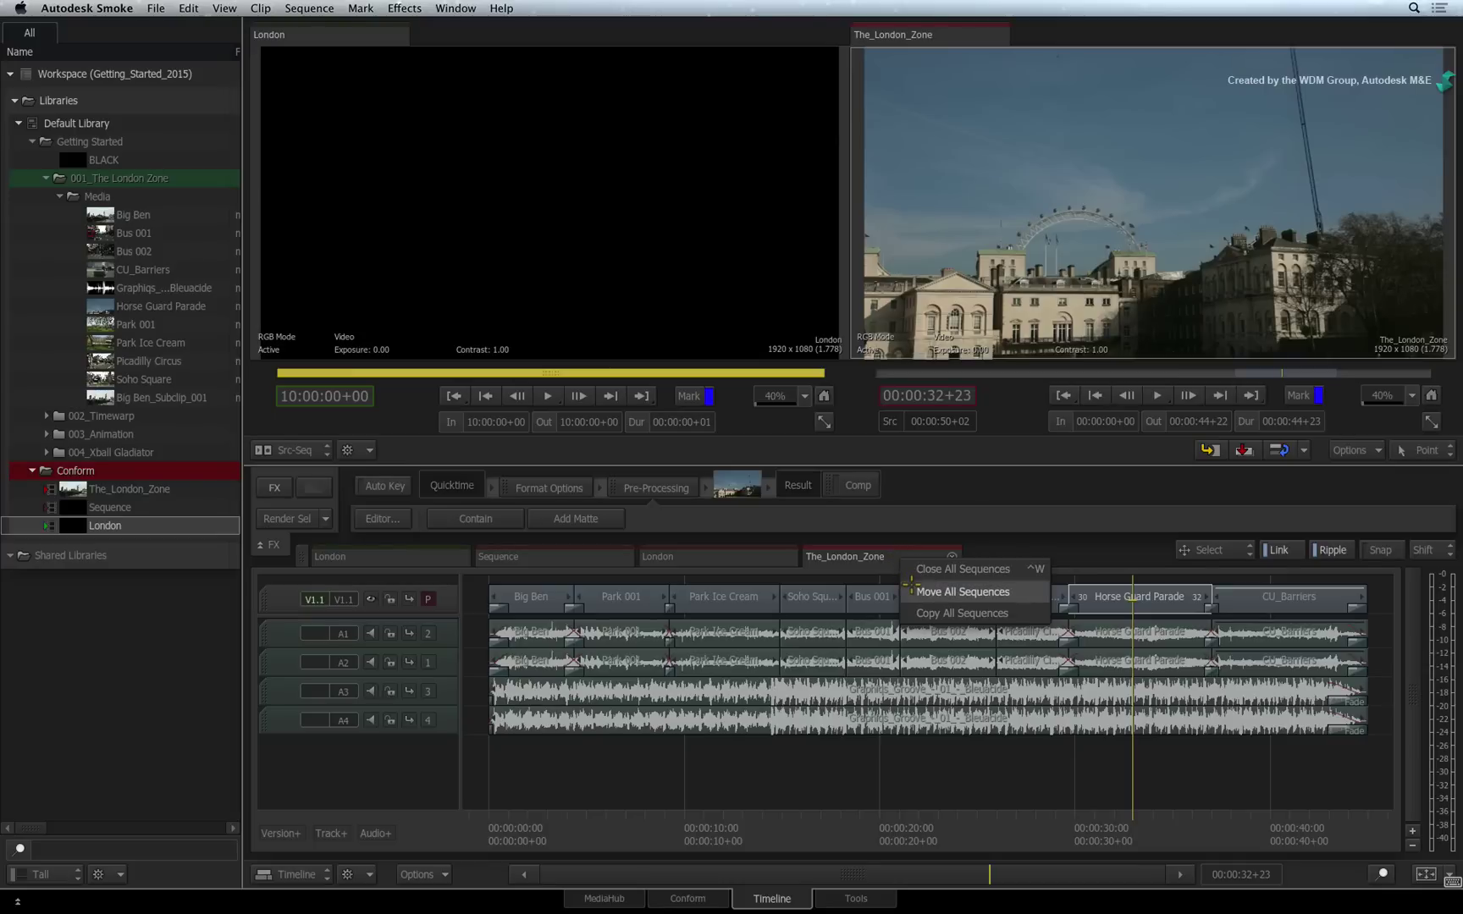
pyautogui.click(910, 611)
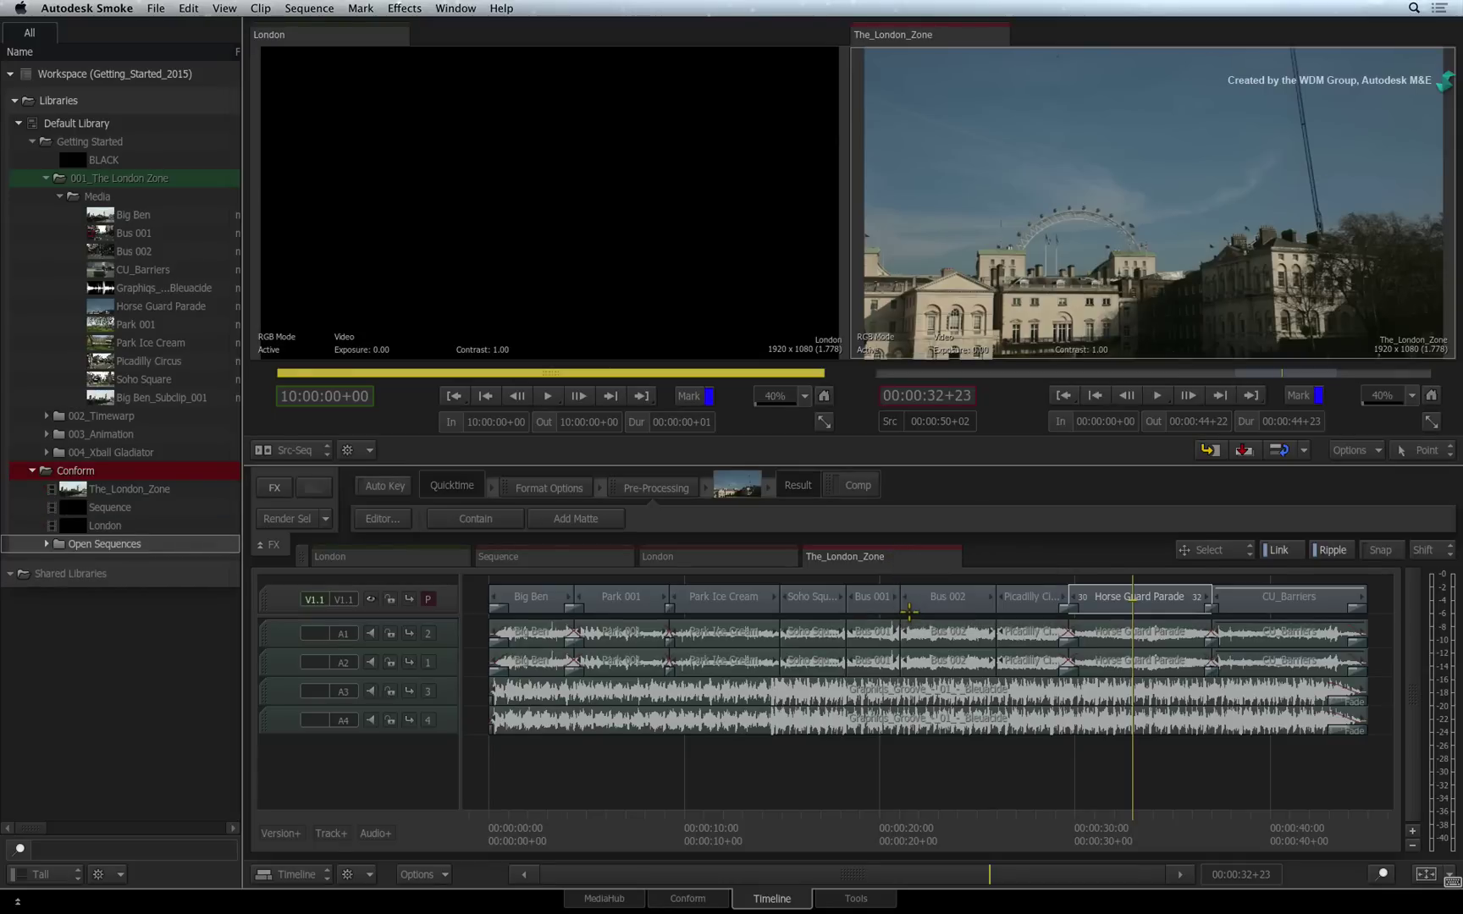
pyautogui.rightClick(884, 557)
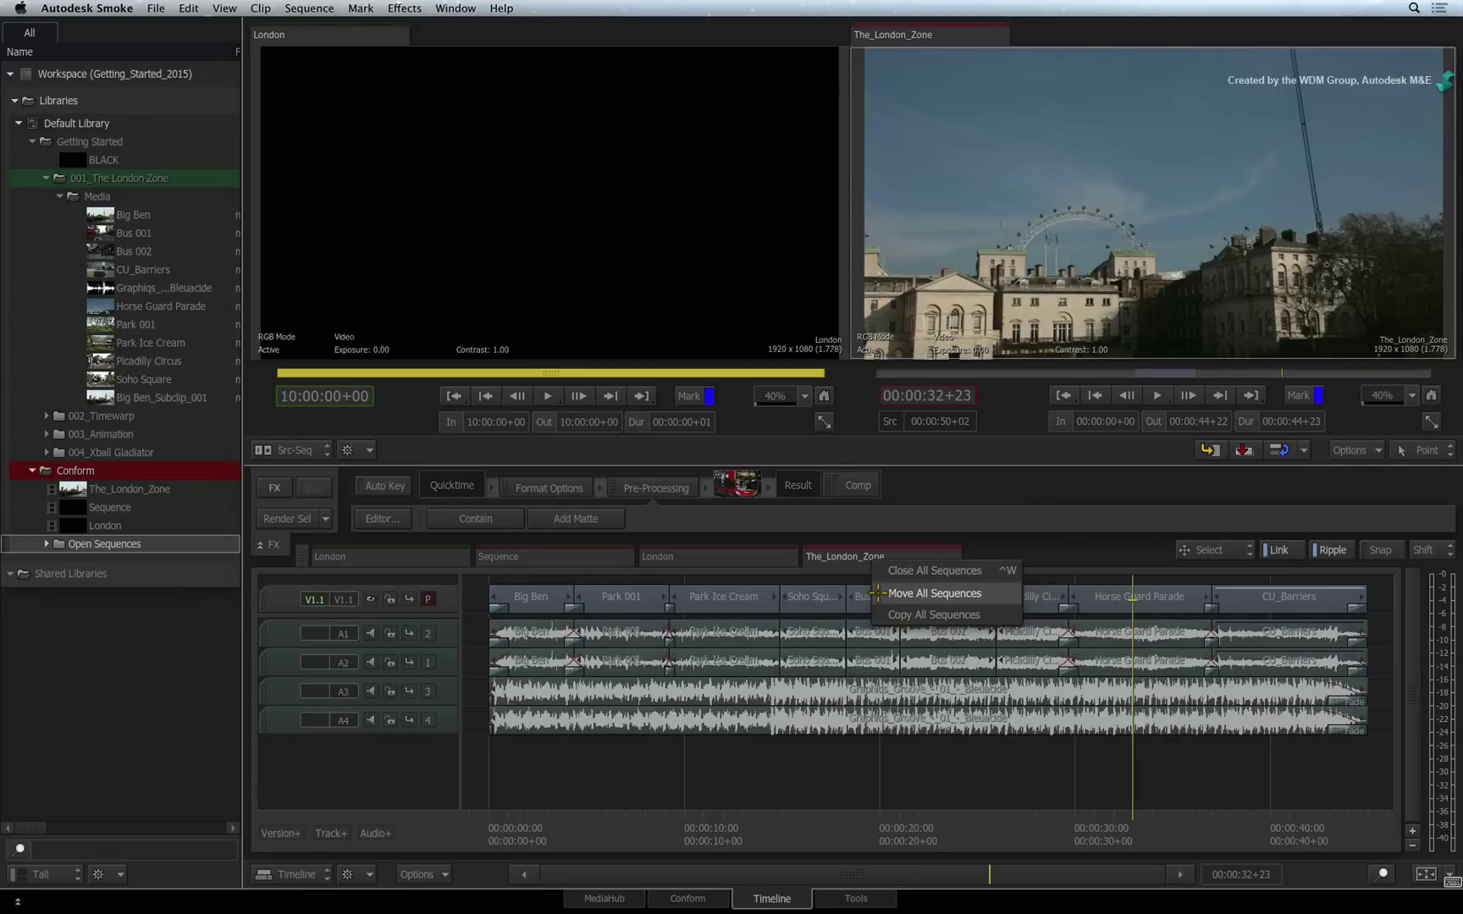
# Move all open sequences to the library, leaving only Big Ben and The_London_Zone tabs.
pyautogui.click(880, 592)
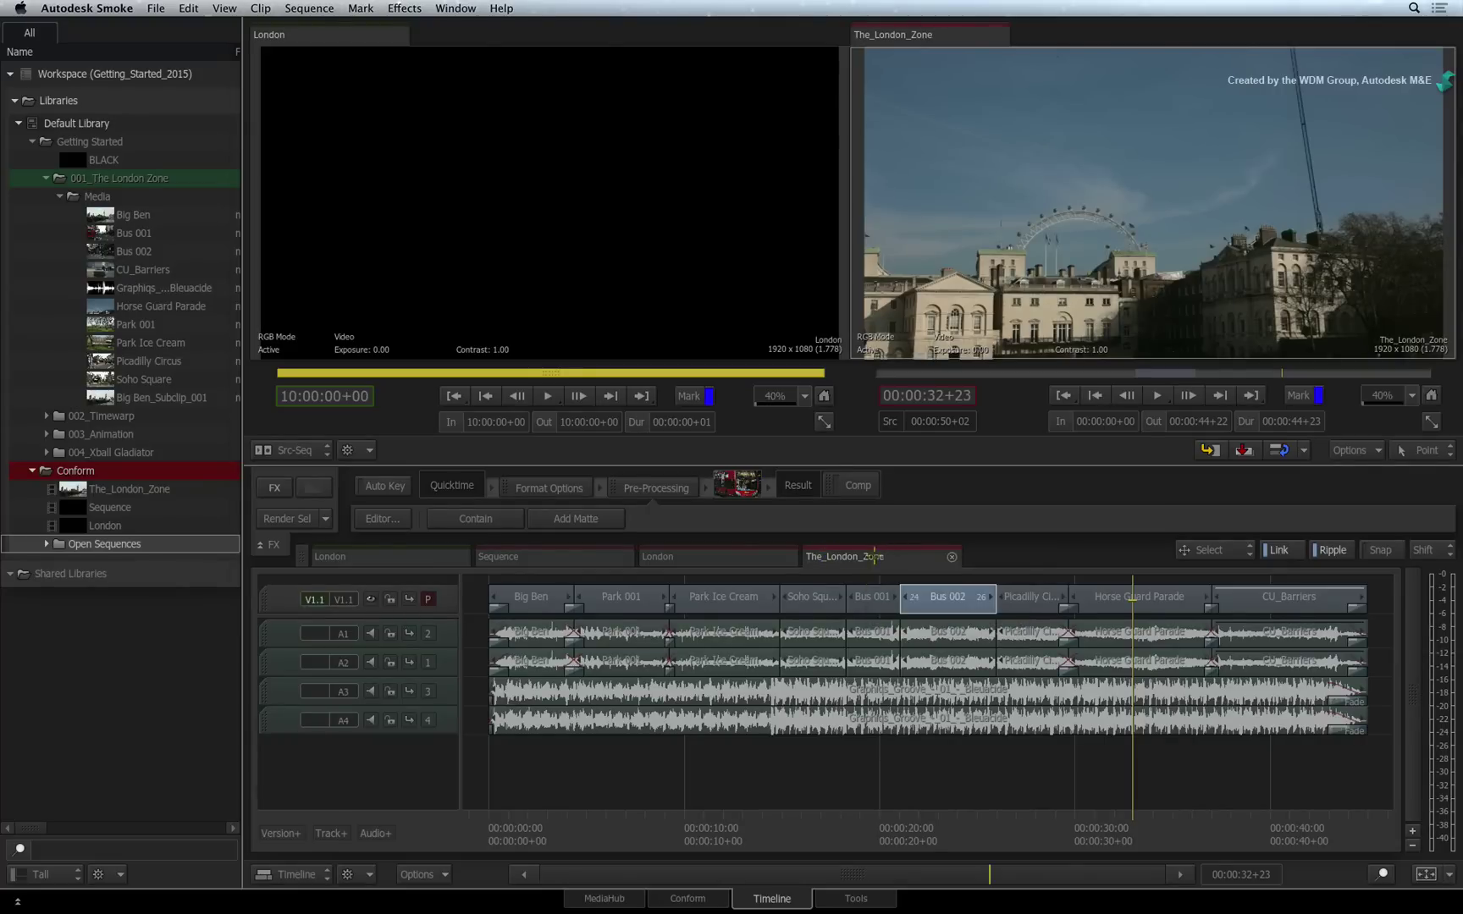
pyautogui.moveTo(855, 556); pyautogui.dragTo(624, 554)
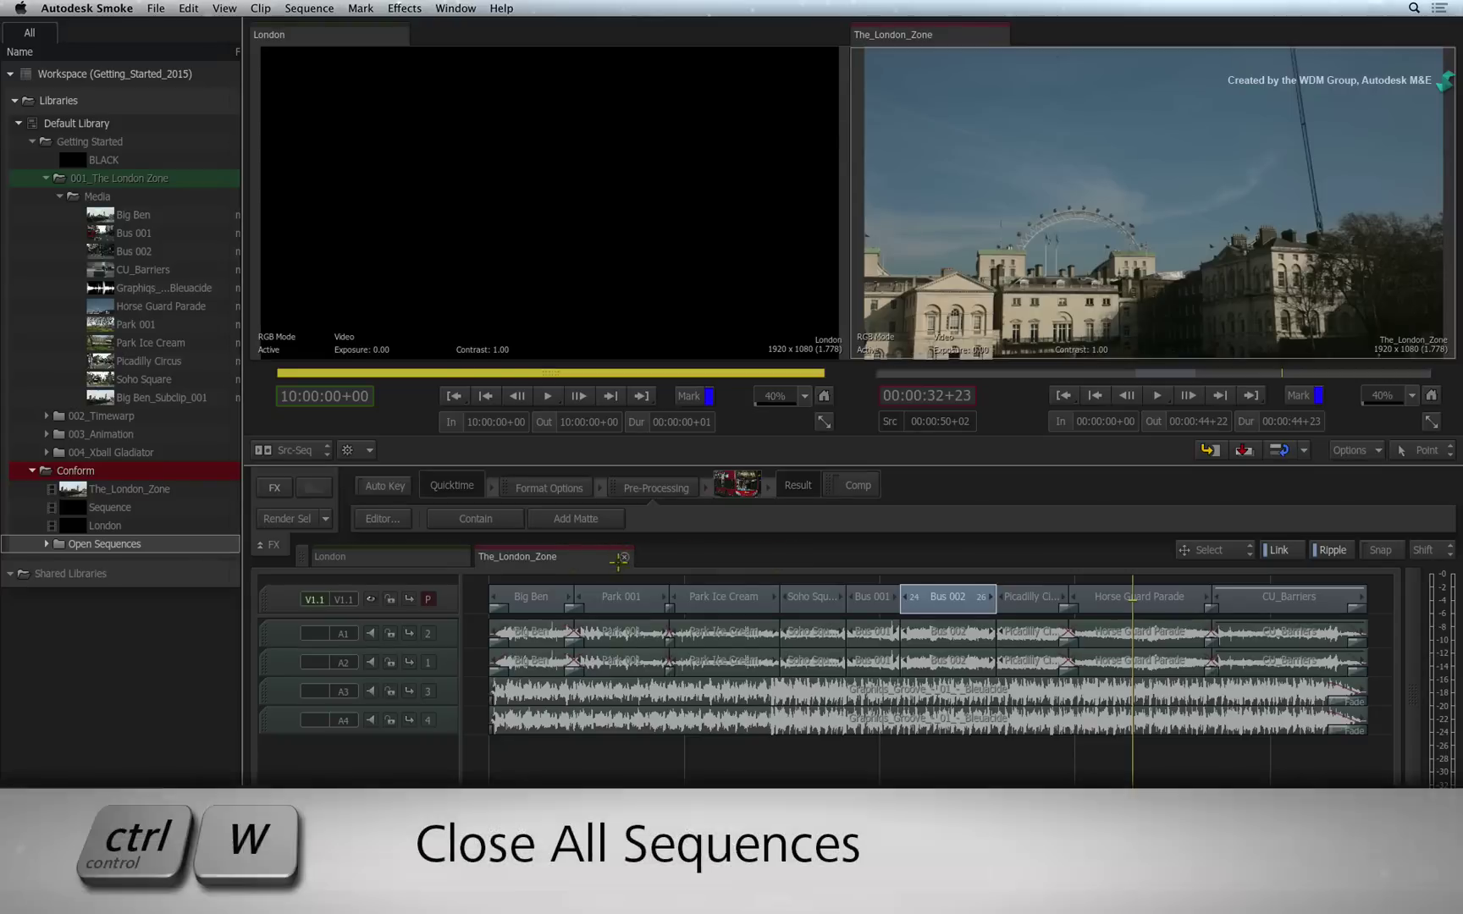
pyautogui.rightClick(619, 564)
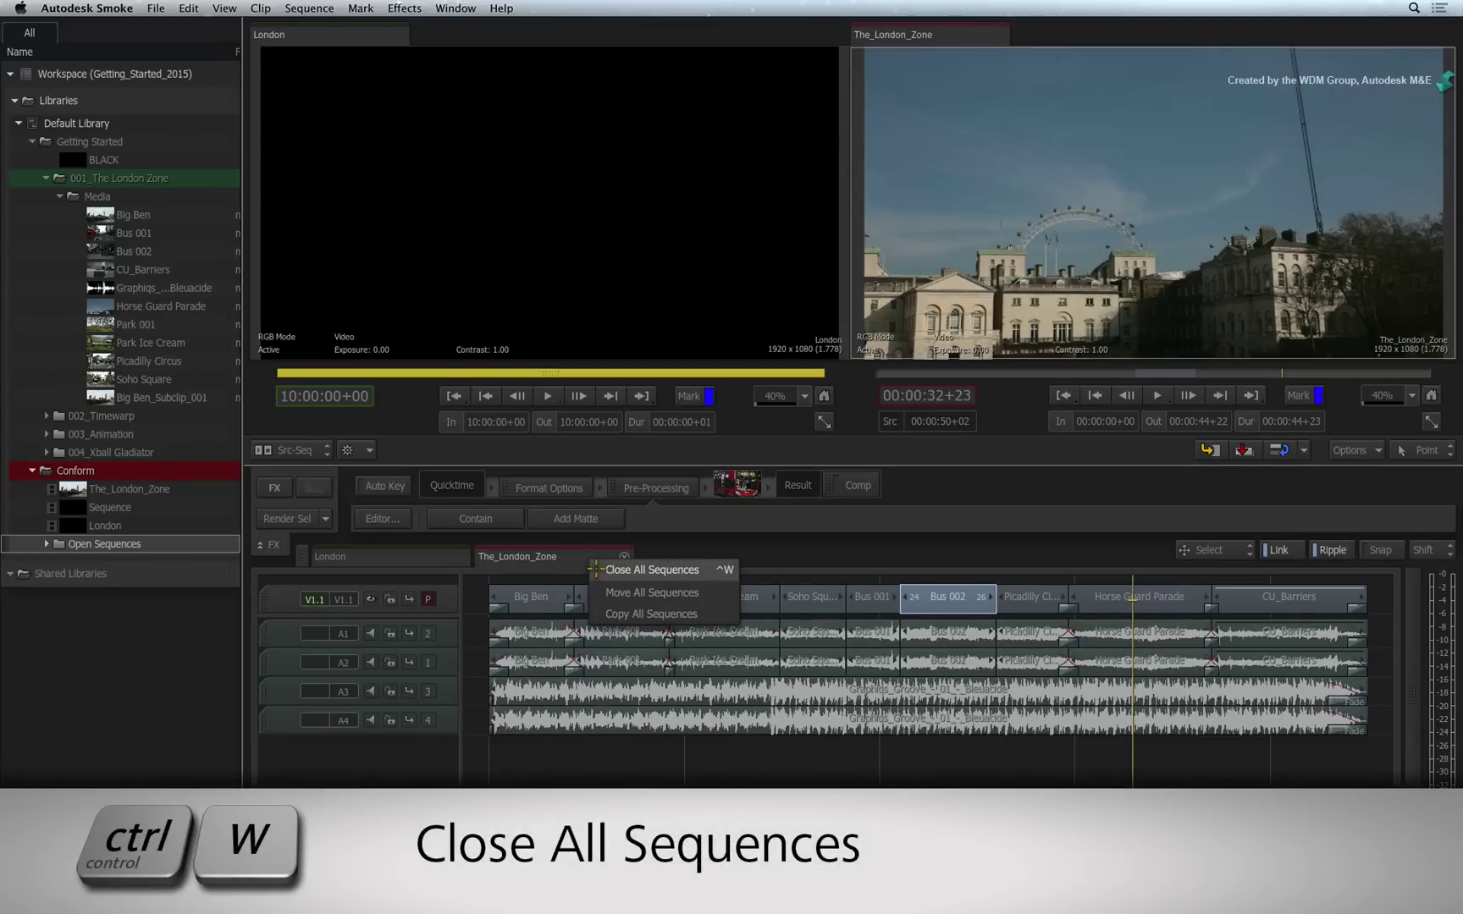
pyautogui.press('Escape')
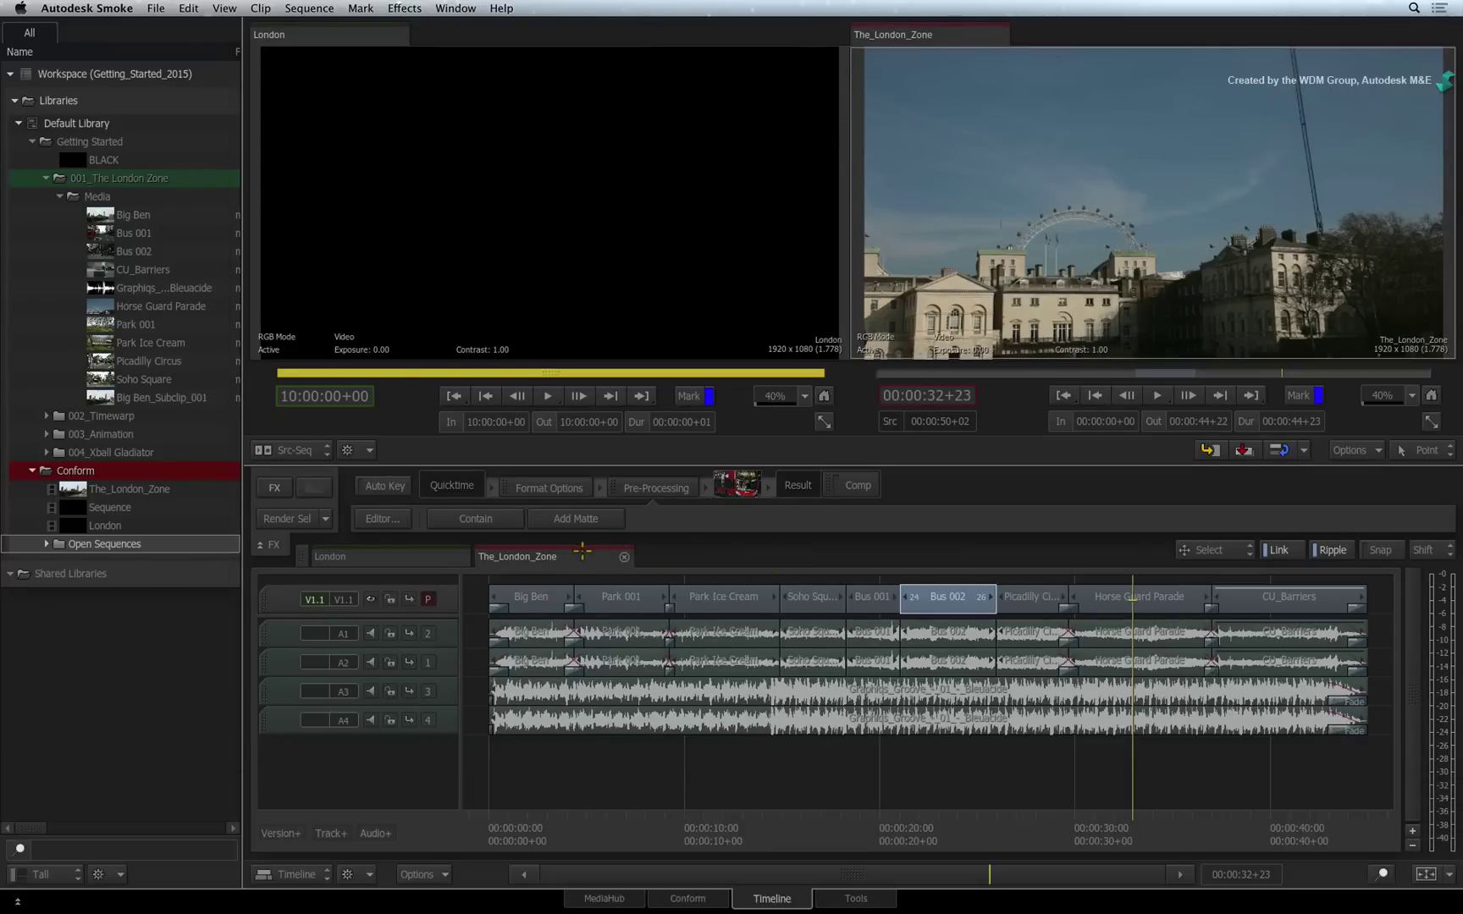
# Load Big Ben, then Bus 001, then Bus 002 into the source viewer.
pyautogui.doubleClick(133, 214)
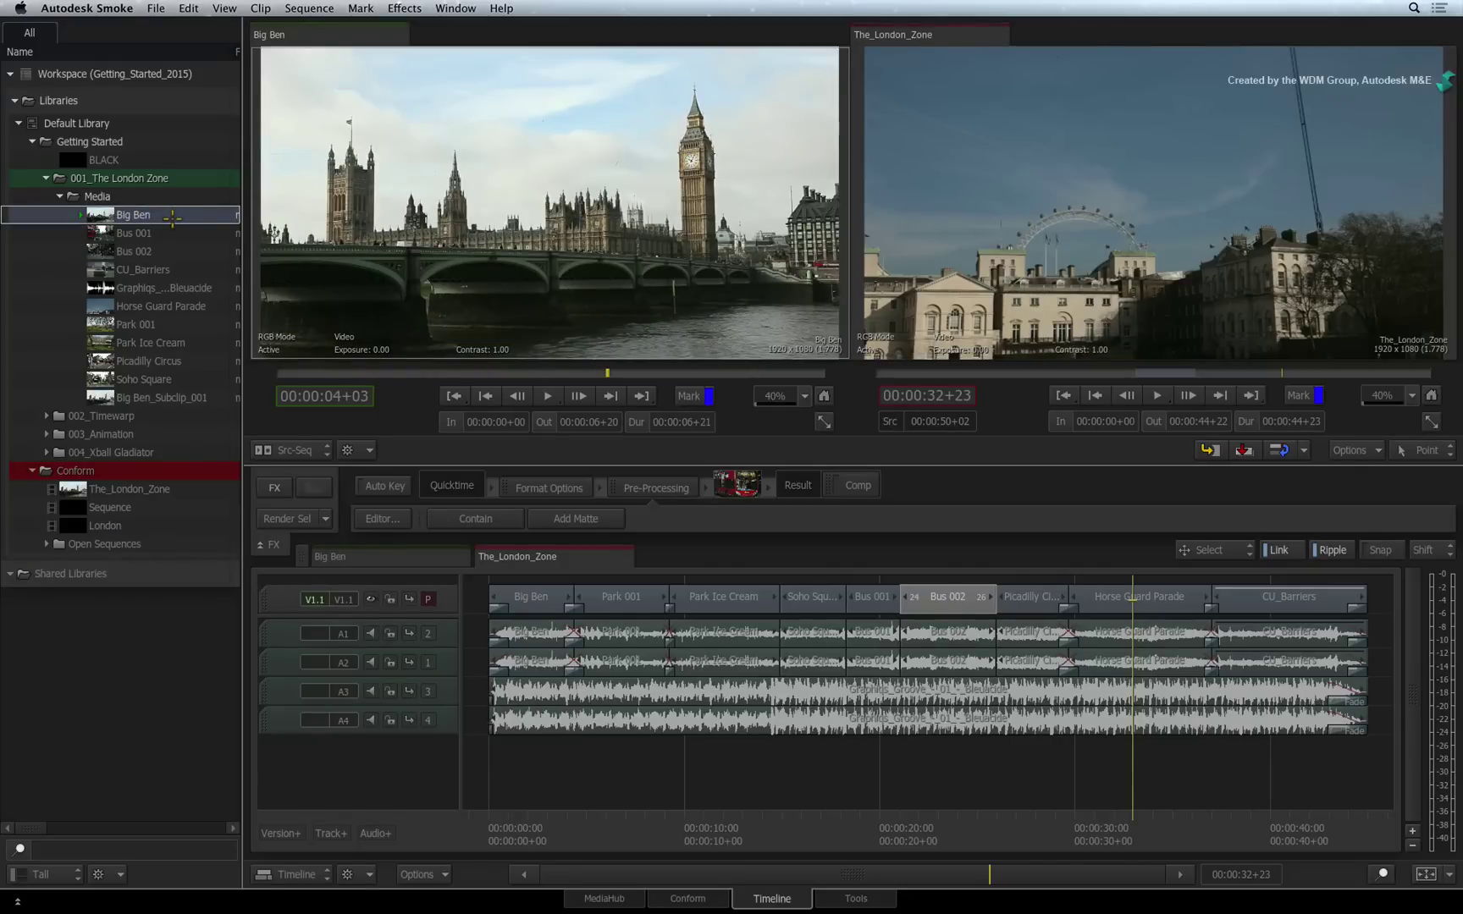
pyautogui.click(170, 235)
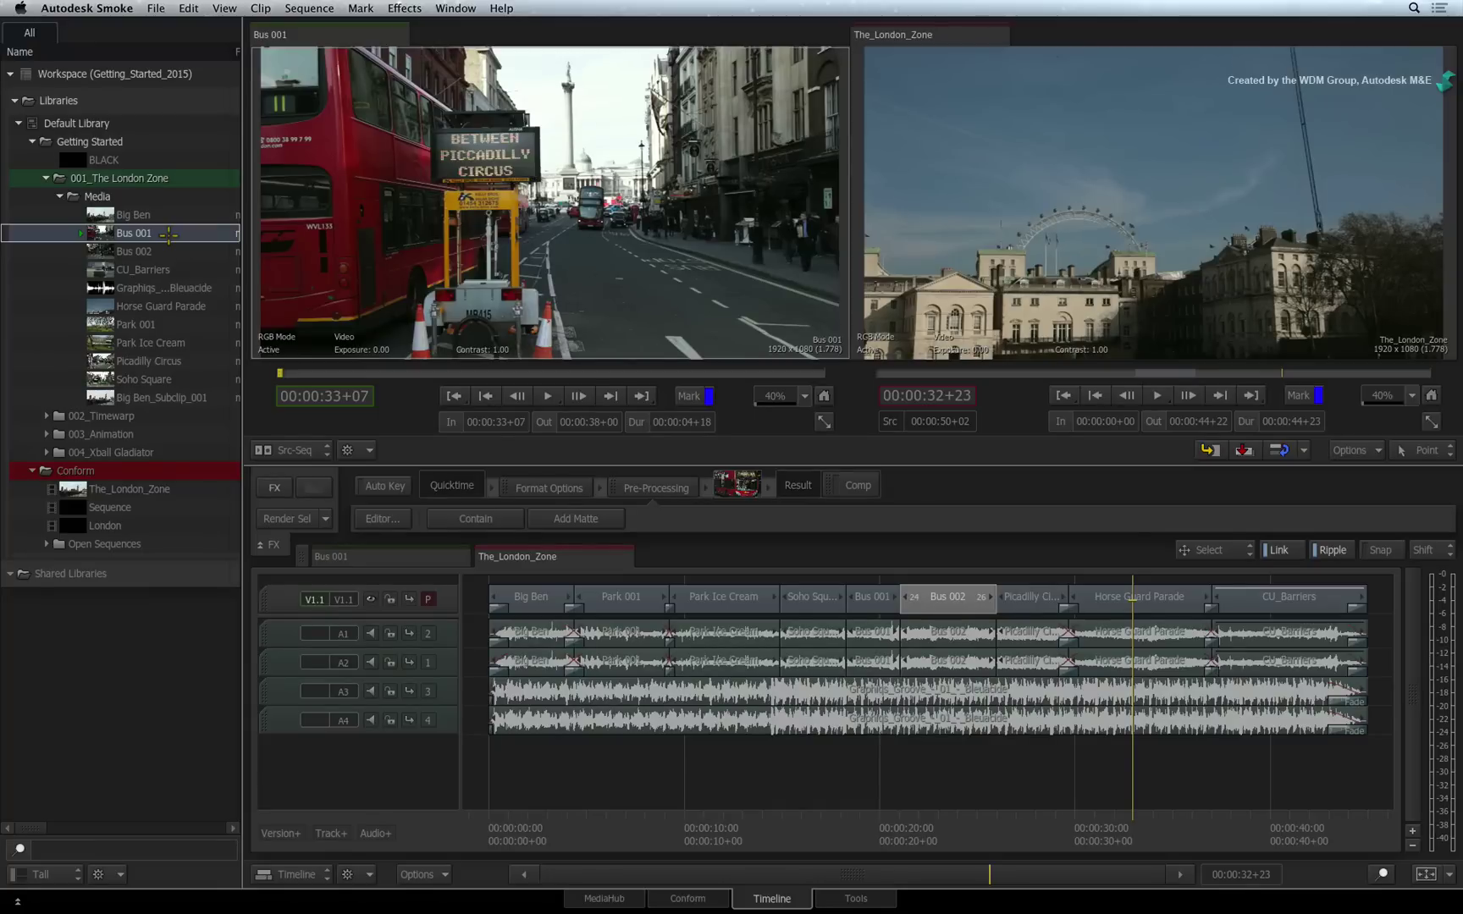
pyautogui.click(172, 252)
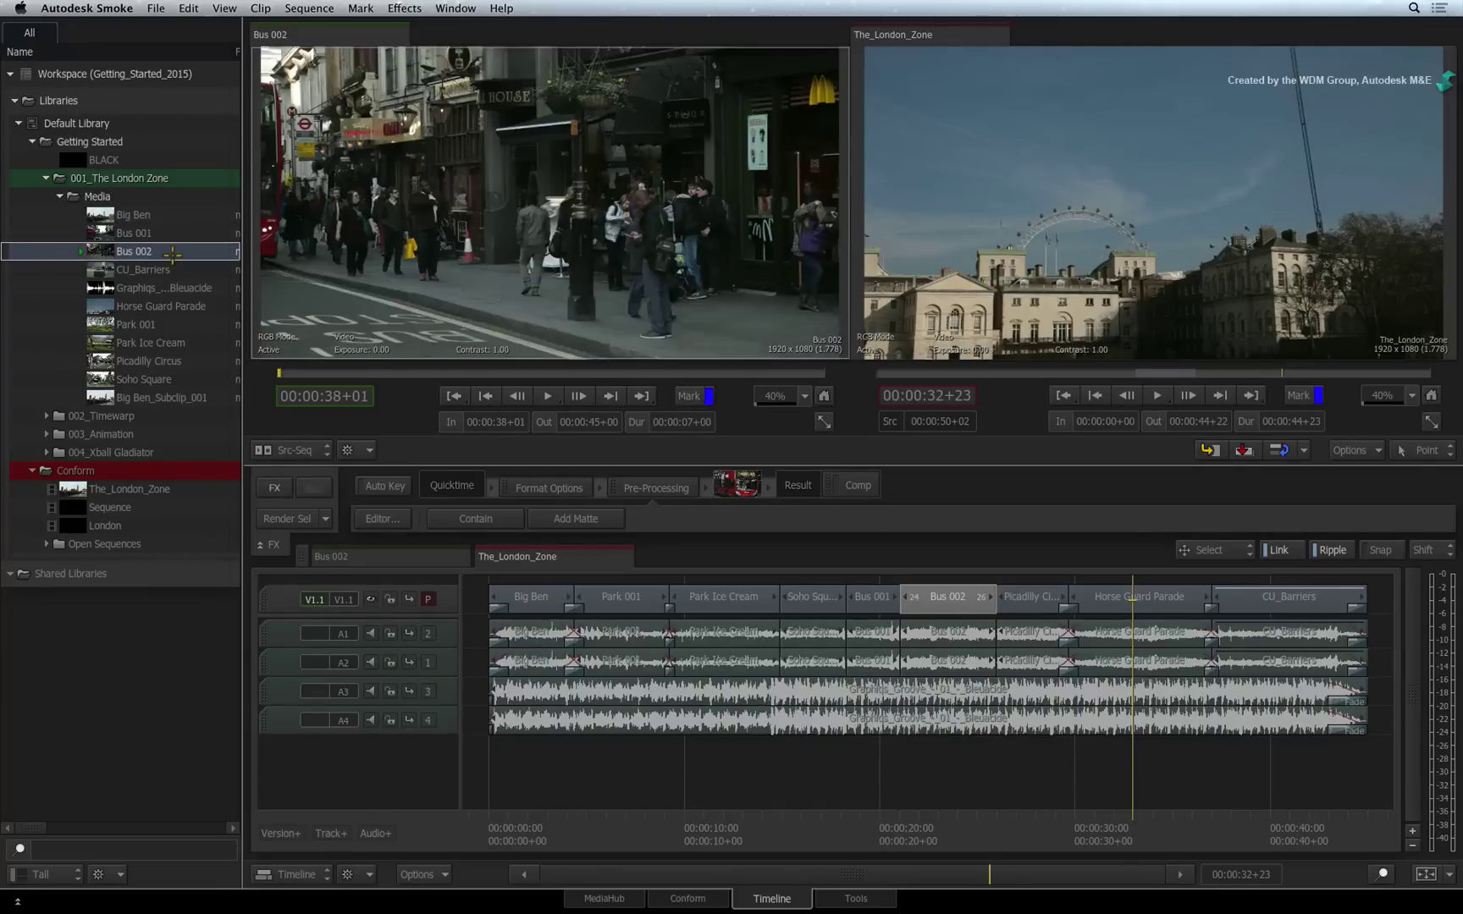
# Insert empty video tracks around V1.1, then undo them.
pyautogui.click(329, 833)
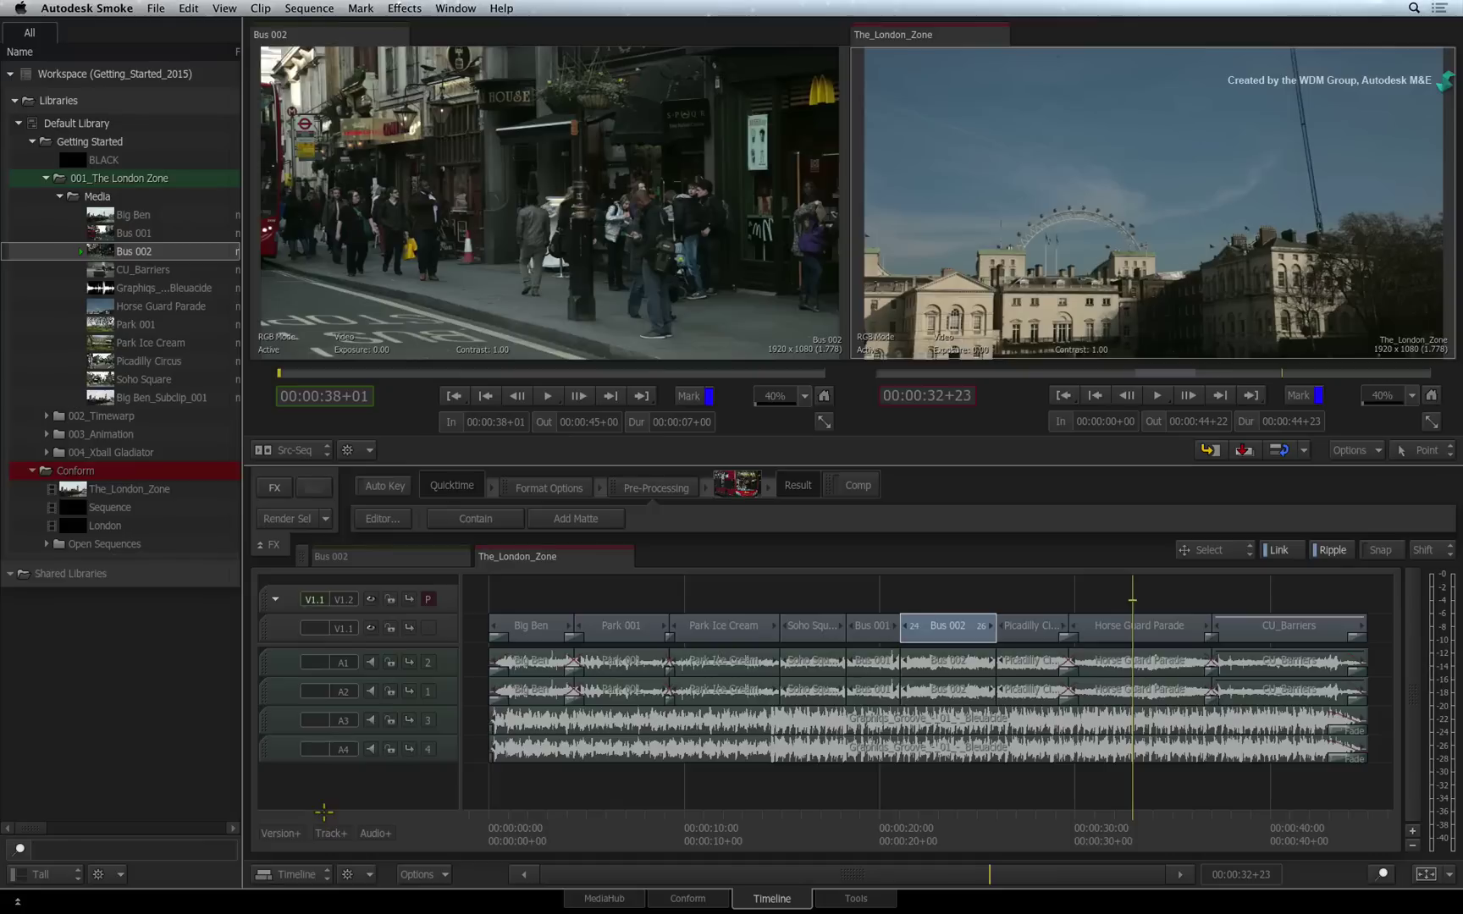
pyautogui.press('Down')
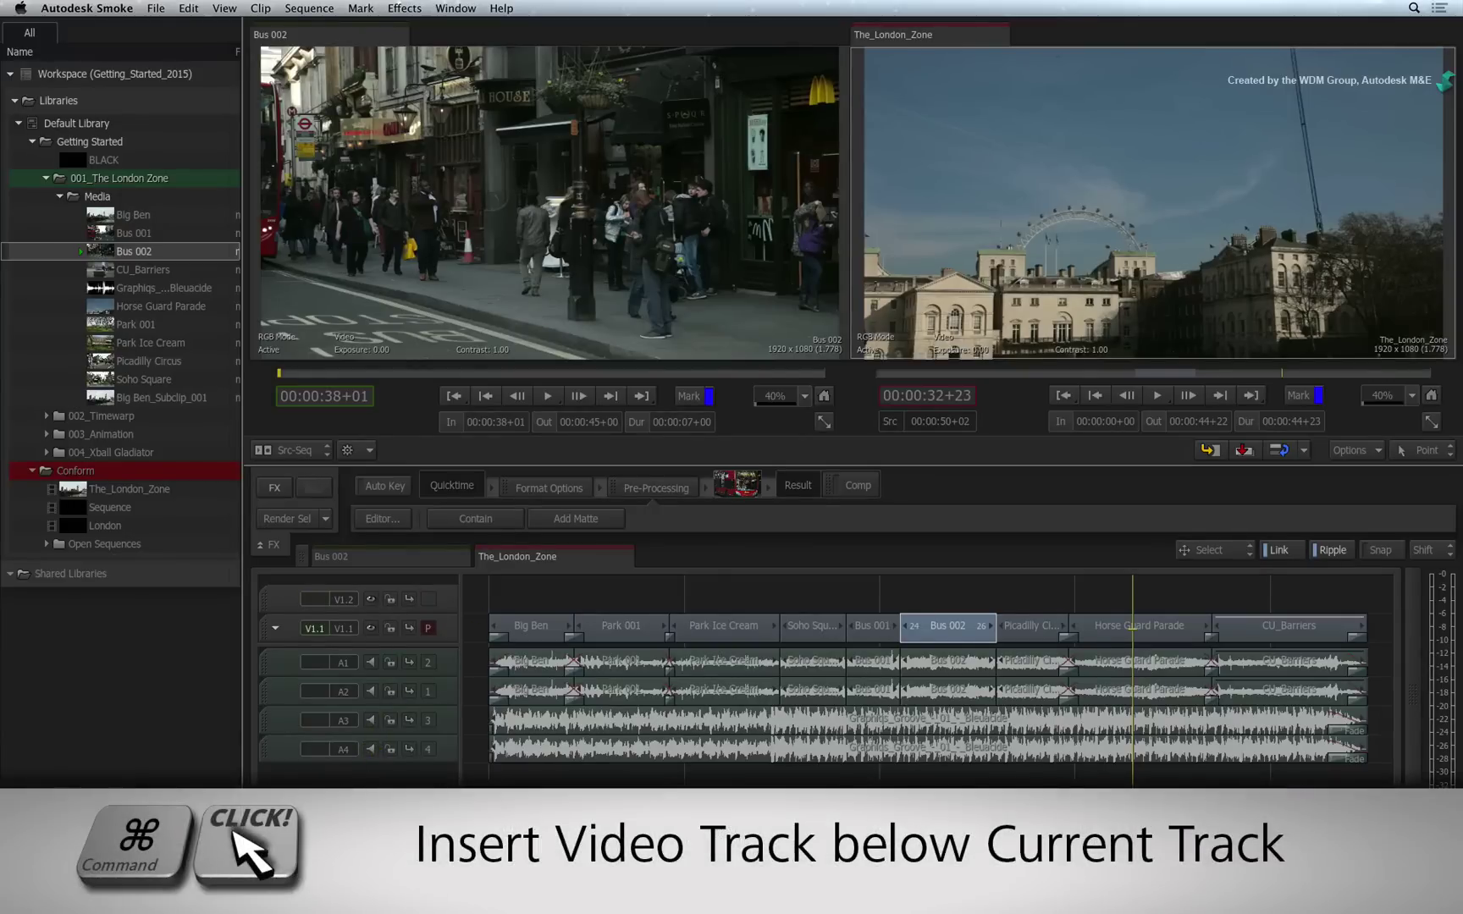
pyautogui.keyDown('super'); pyautogui.click(279, 799); pyautogui.keyUp('super')
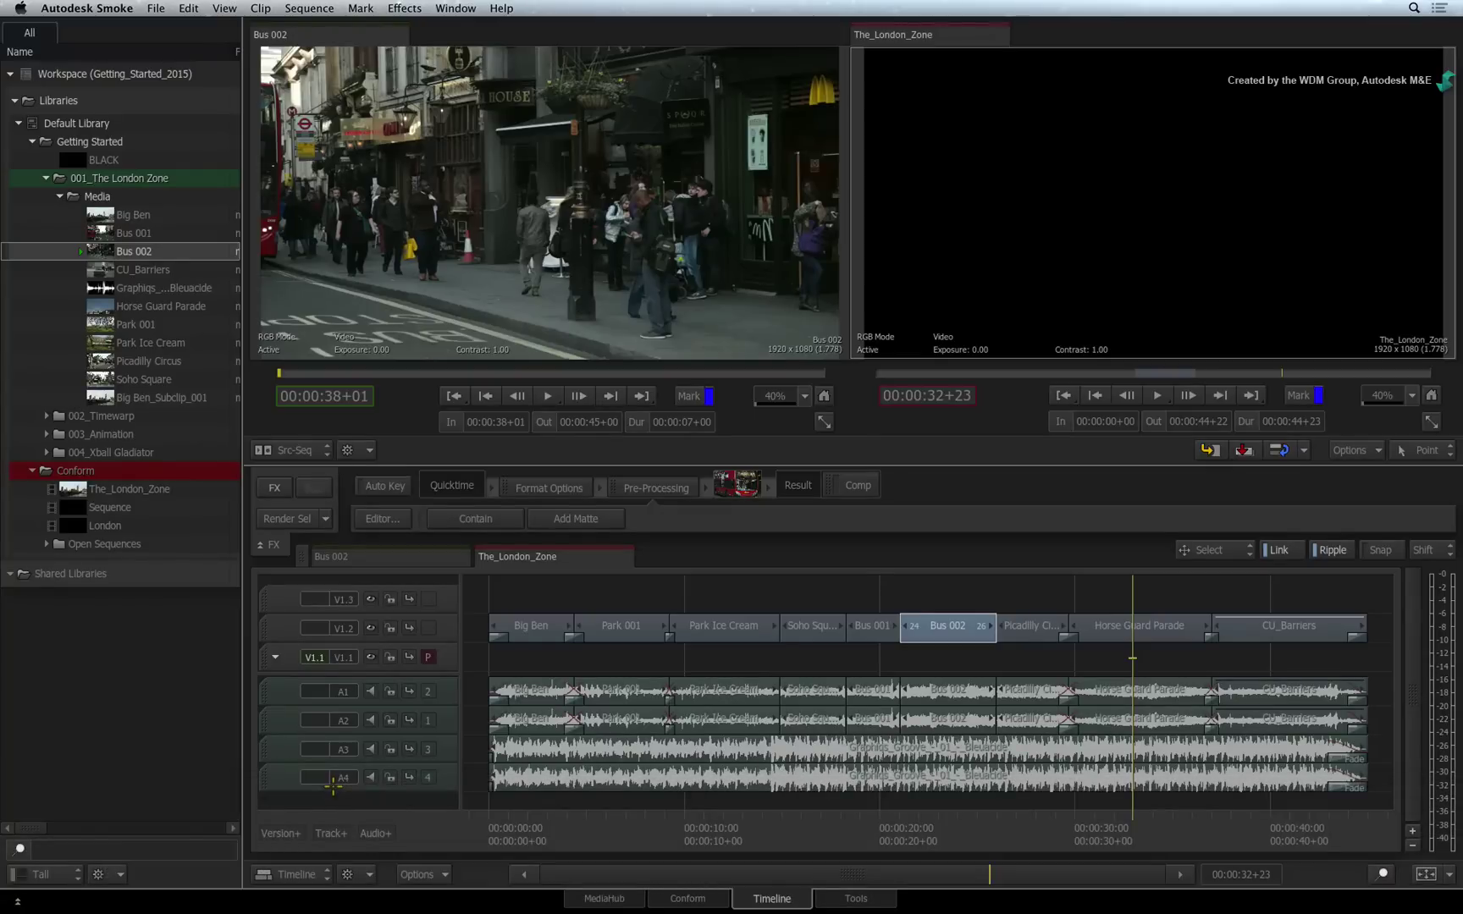
pyautogui.press('super+z')
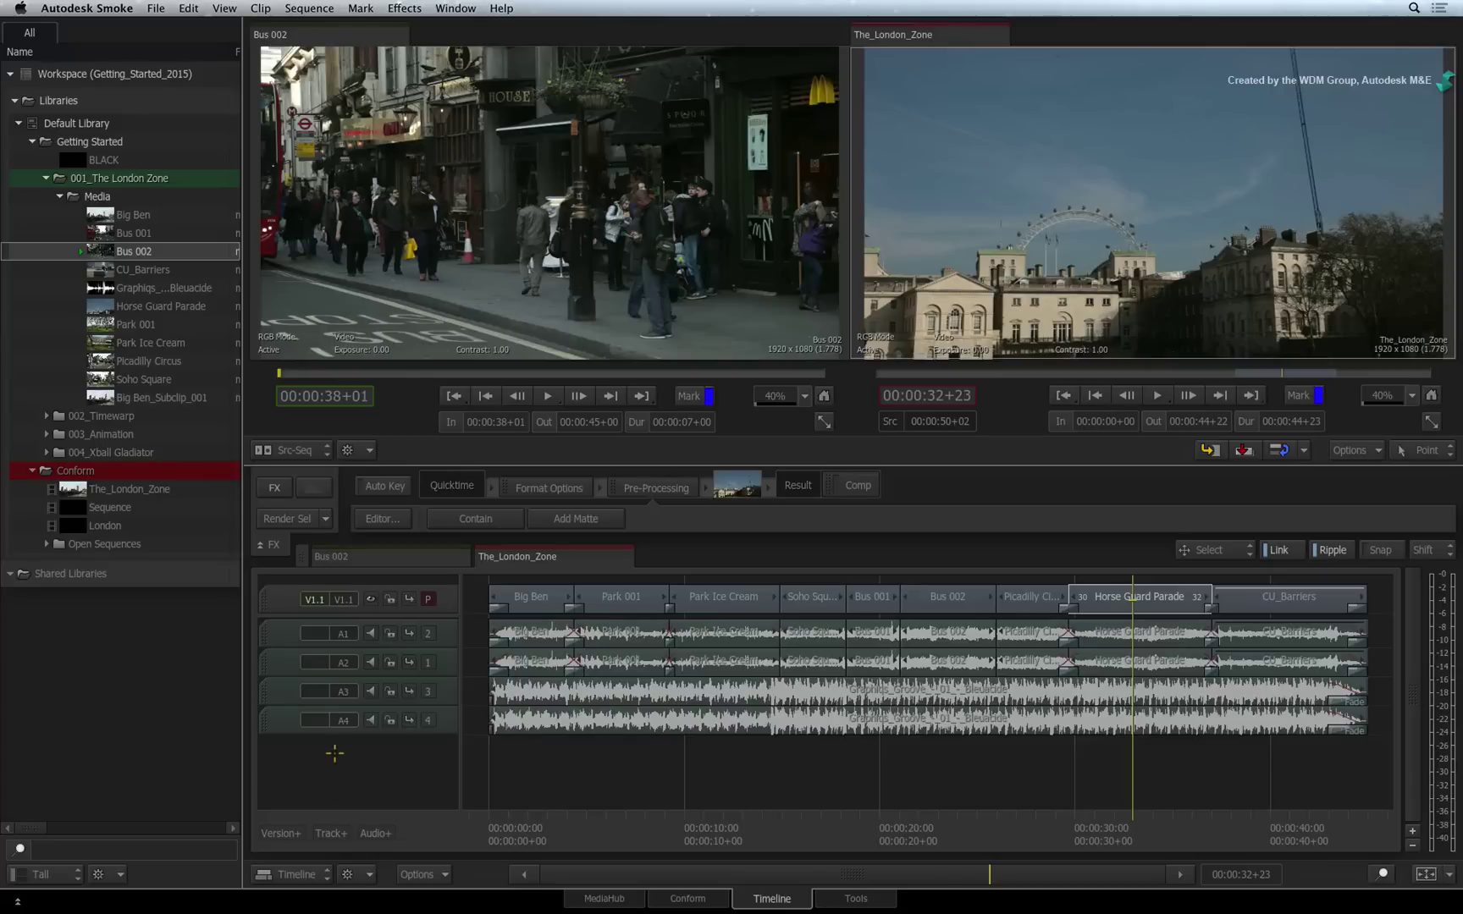
# Add a mono audio track A5 and a stereo audio track 7-8.
pyautogui.click(370, 829)
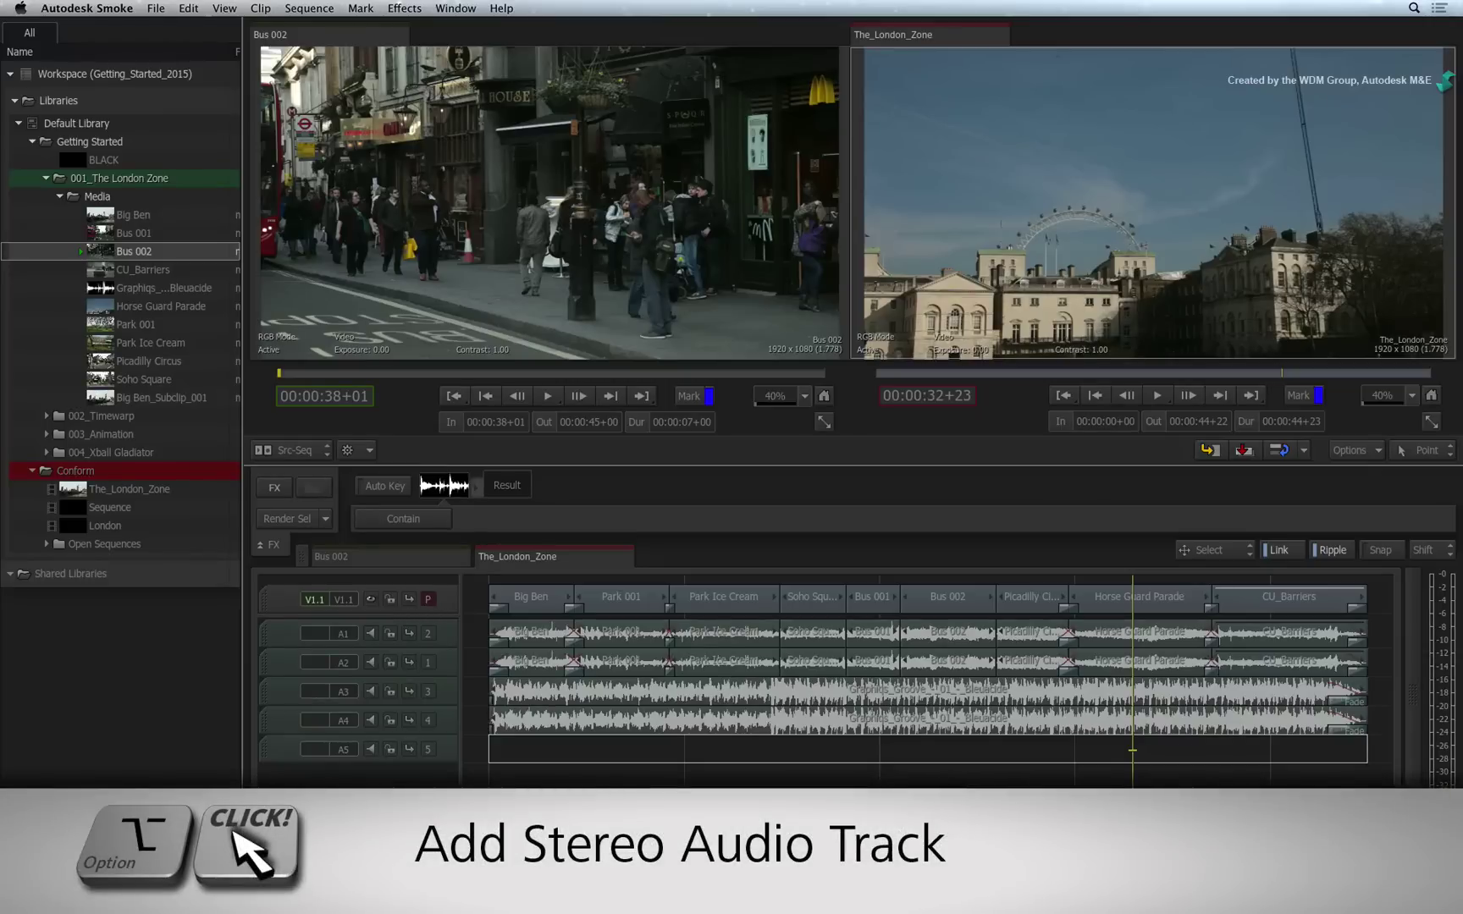
pyautogui.keyDown('alt'); pyautogui.click(370, 829); pyautogui.keyUp('alt')
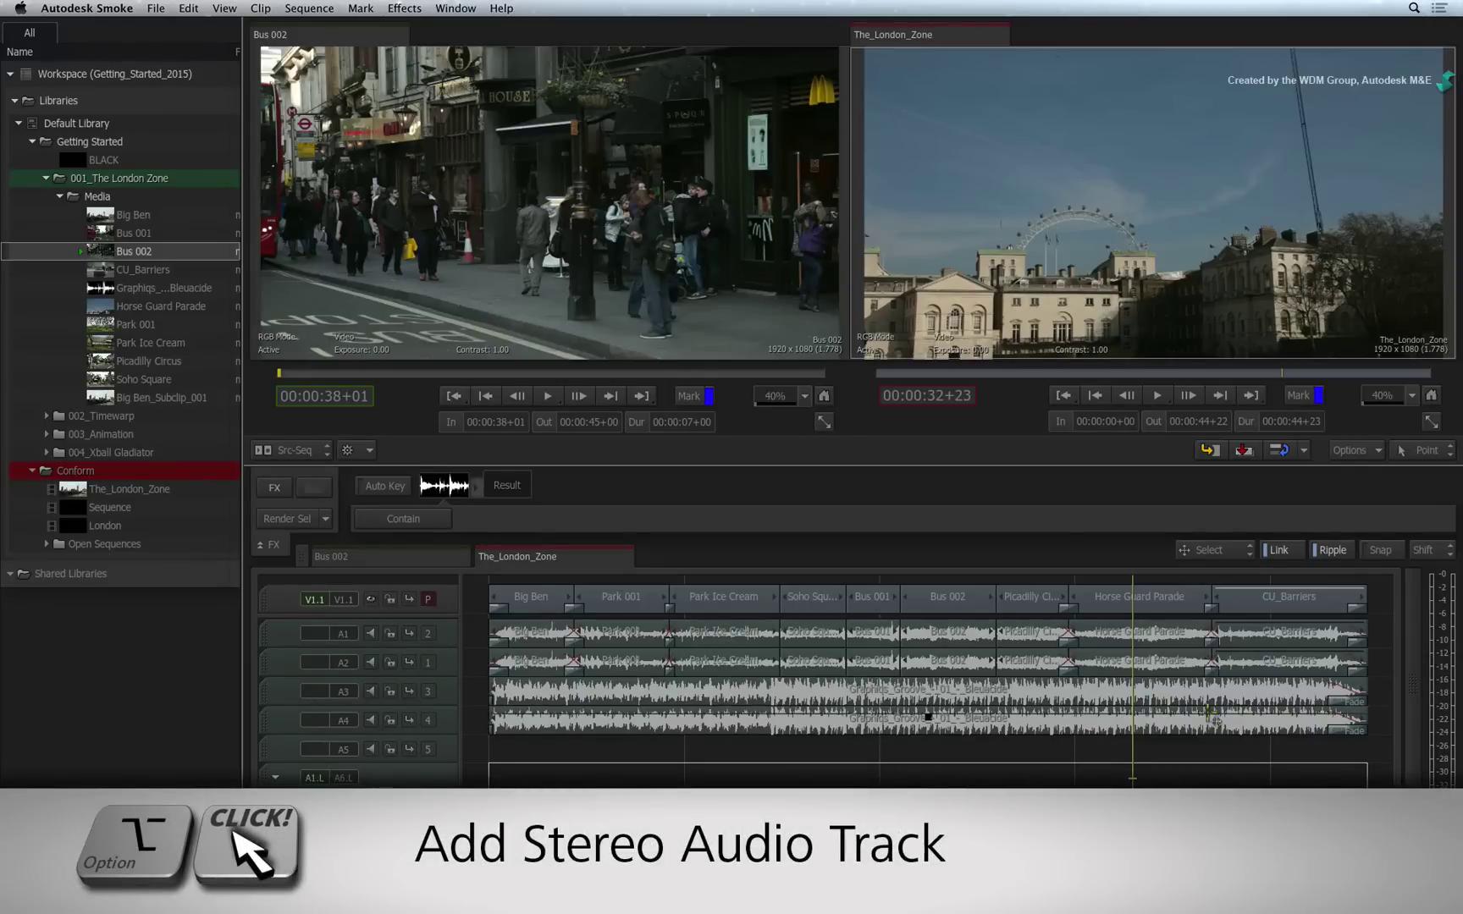
pyautogui.scroll(-1, 1420, 739)
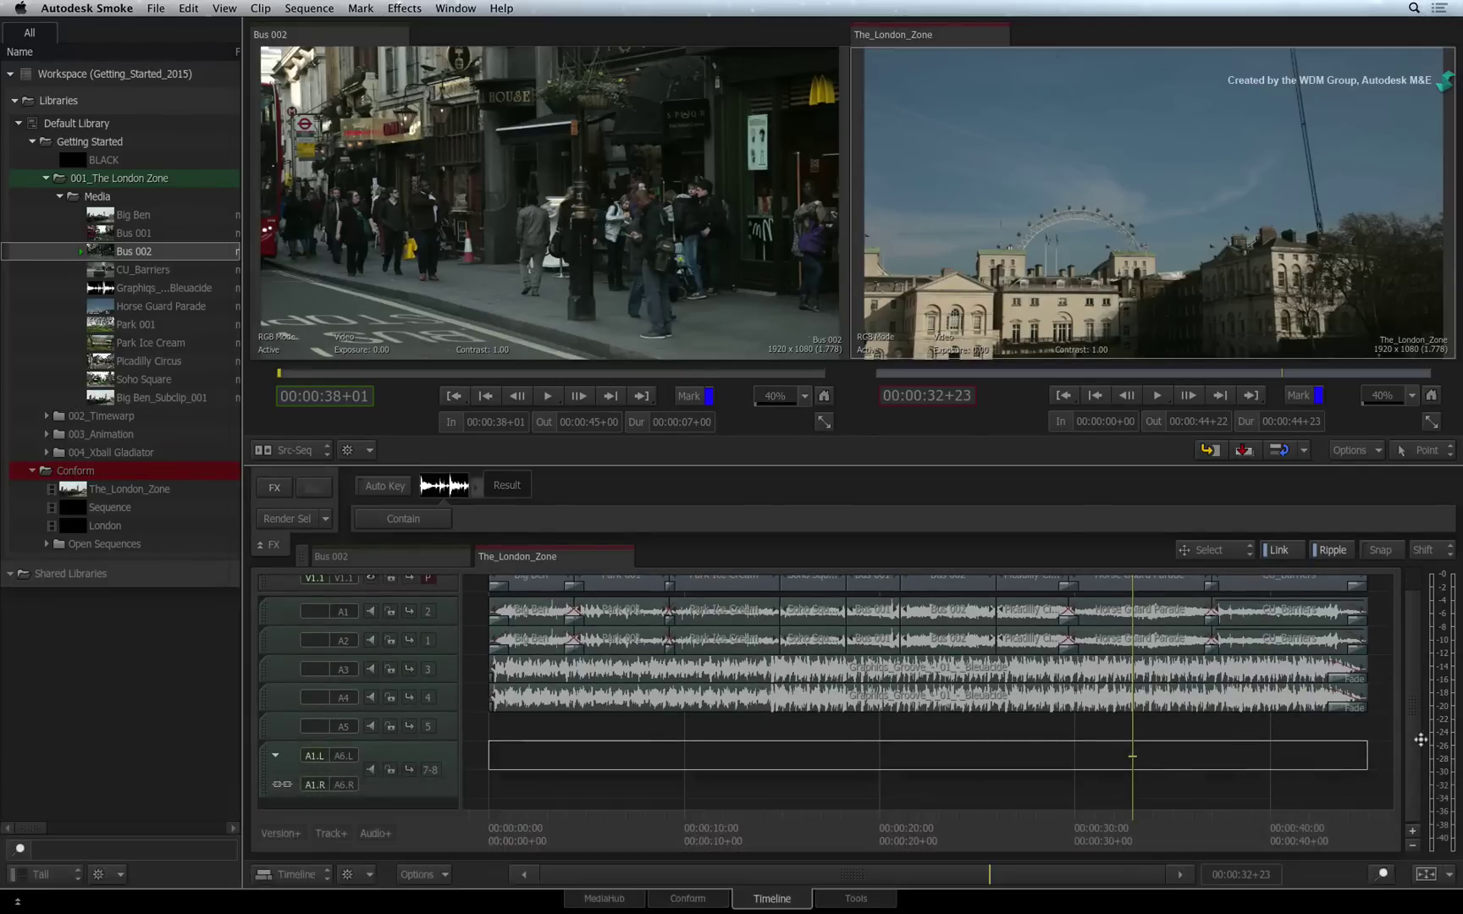
pyautogui.scroll(1, 1420, 738)
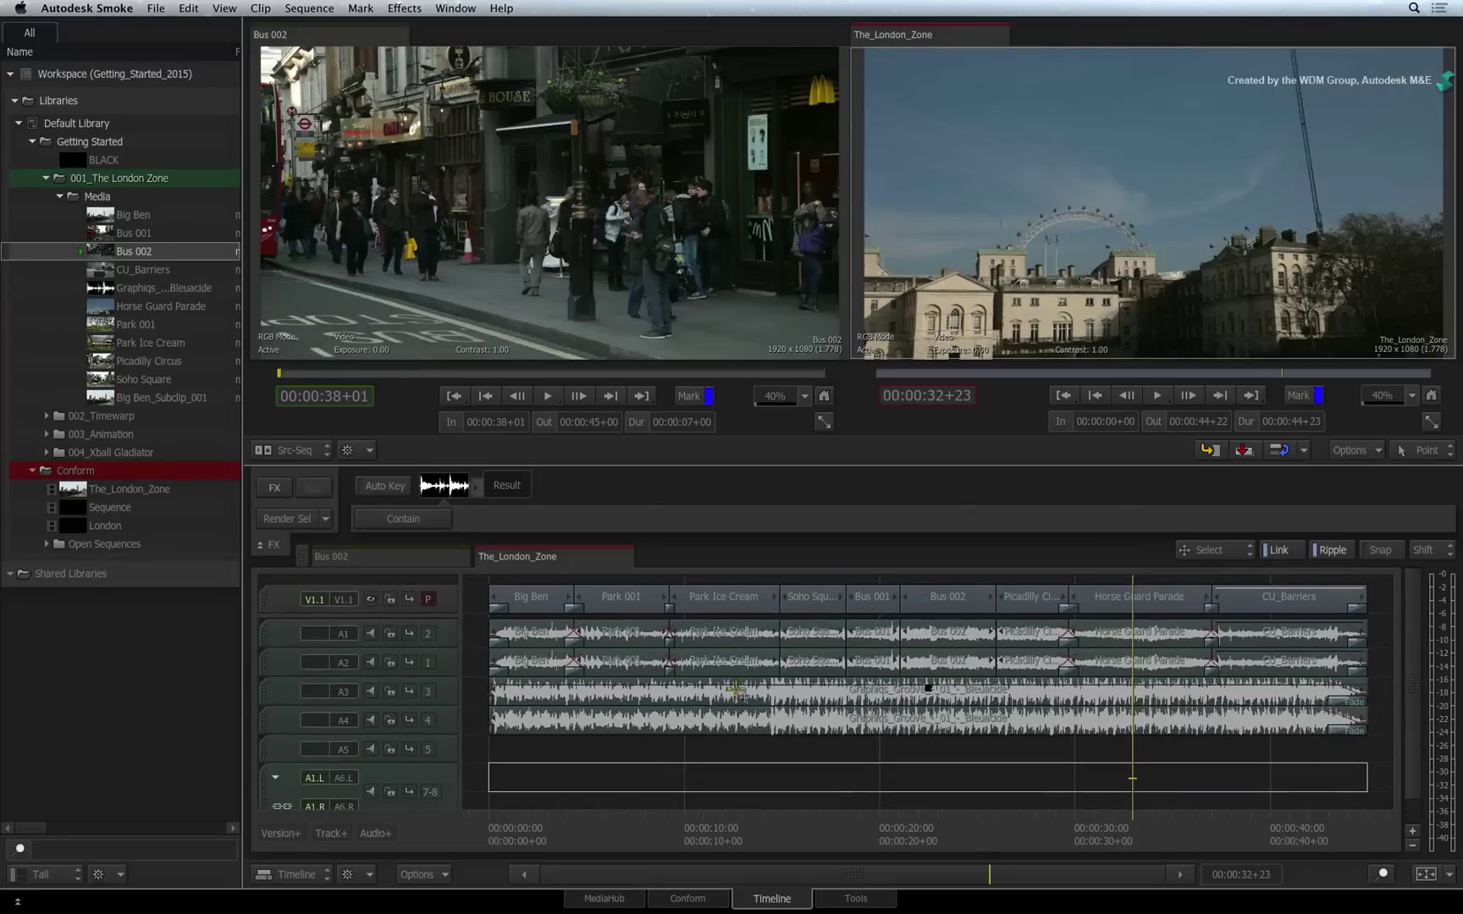
# Move the Graphiqs music track up, then delete the lower Graphiqs track and stereo track 7-8.
pyautogui.moveTo(262, 681)
pyautogui.mouseDown()
pyautogui.moveTo(267, 626)
pyautogui.moveTo(264, 689)
pyautogui.mouseUp()
pyautogui.click(264, 721)
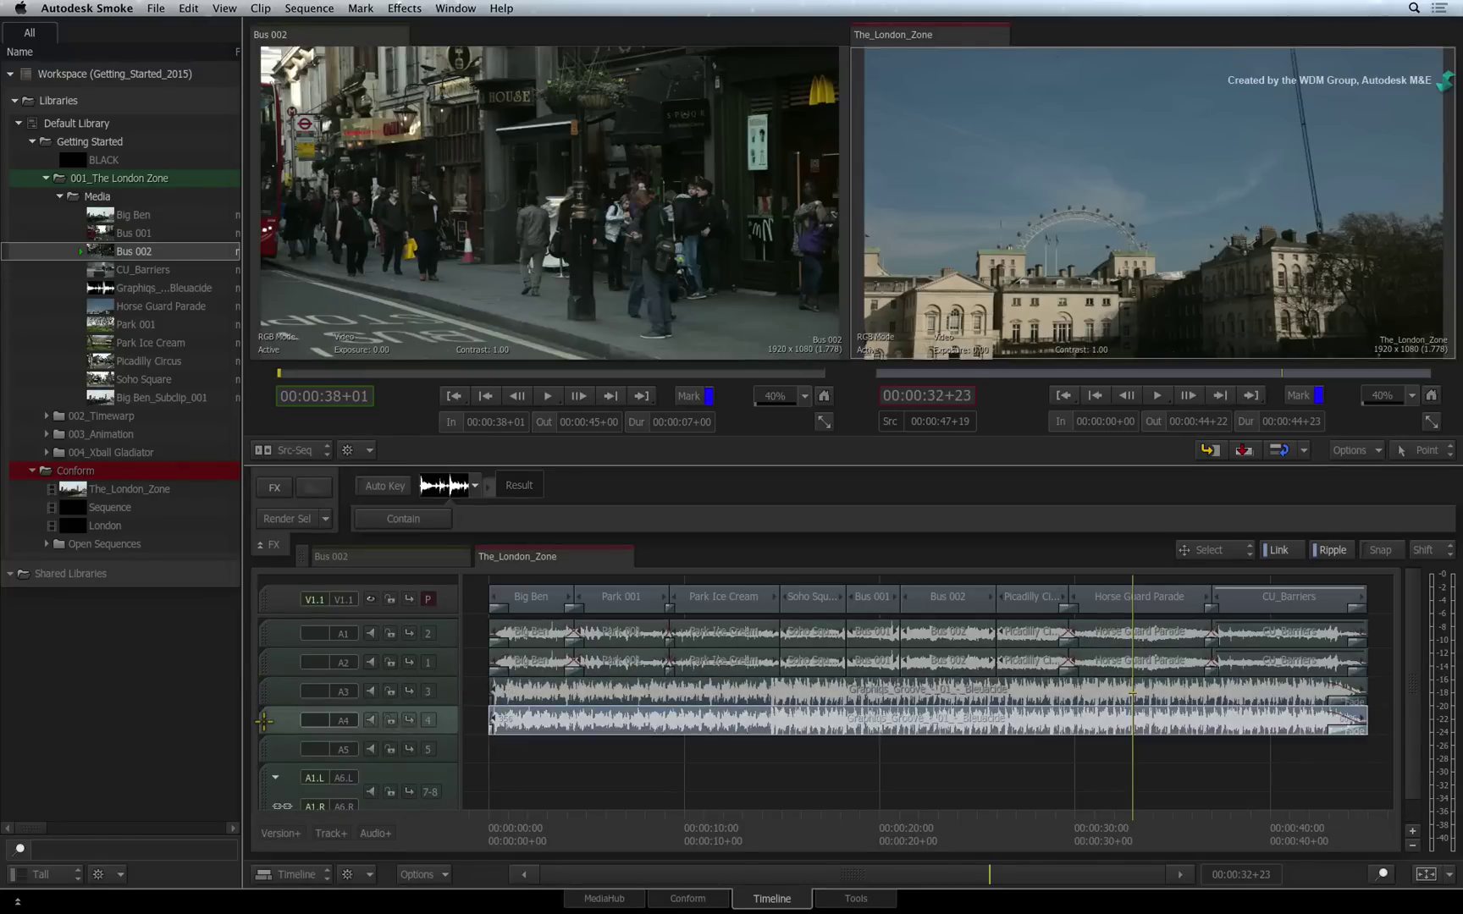
pyautogui.rightClick(263, 721)
pyautogui.click(290, 757)
pyautogui.rightClick(285, 748)
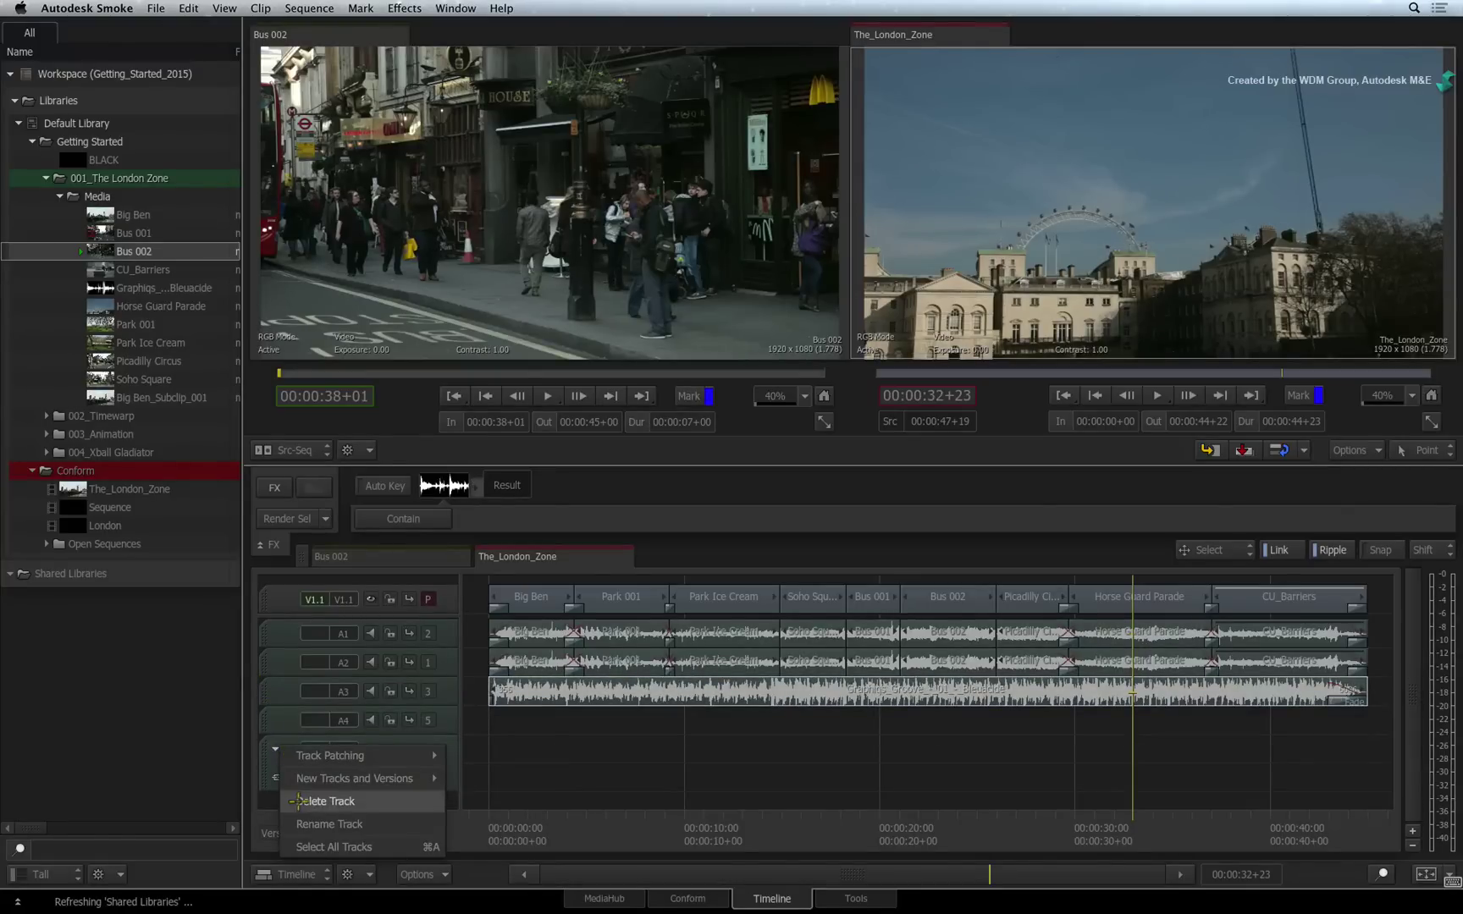
pyautogui.click(299, 798)
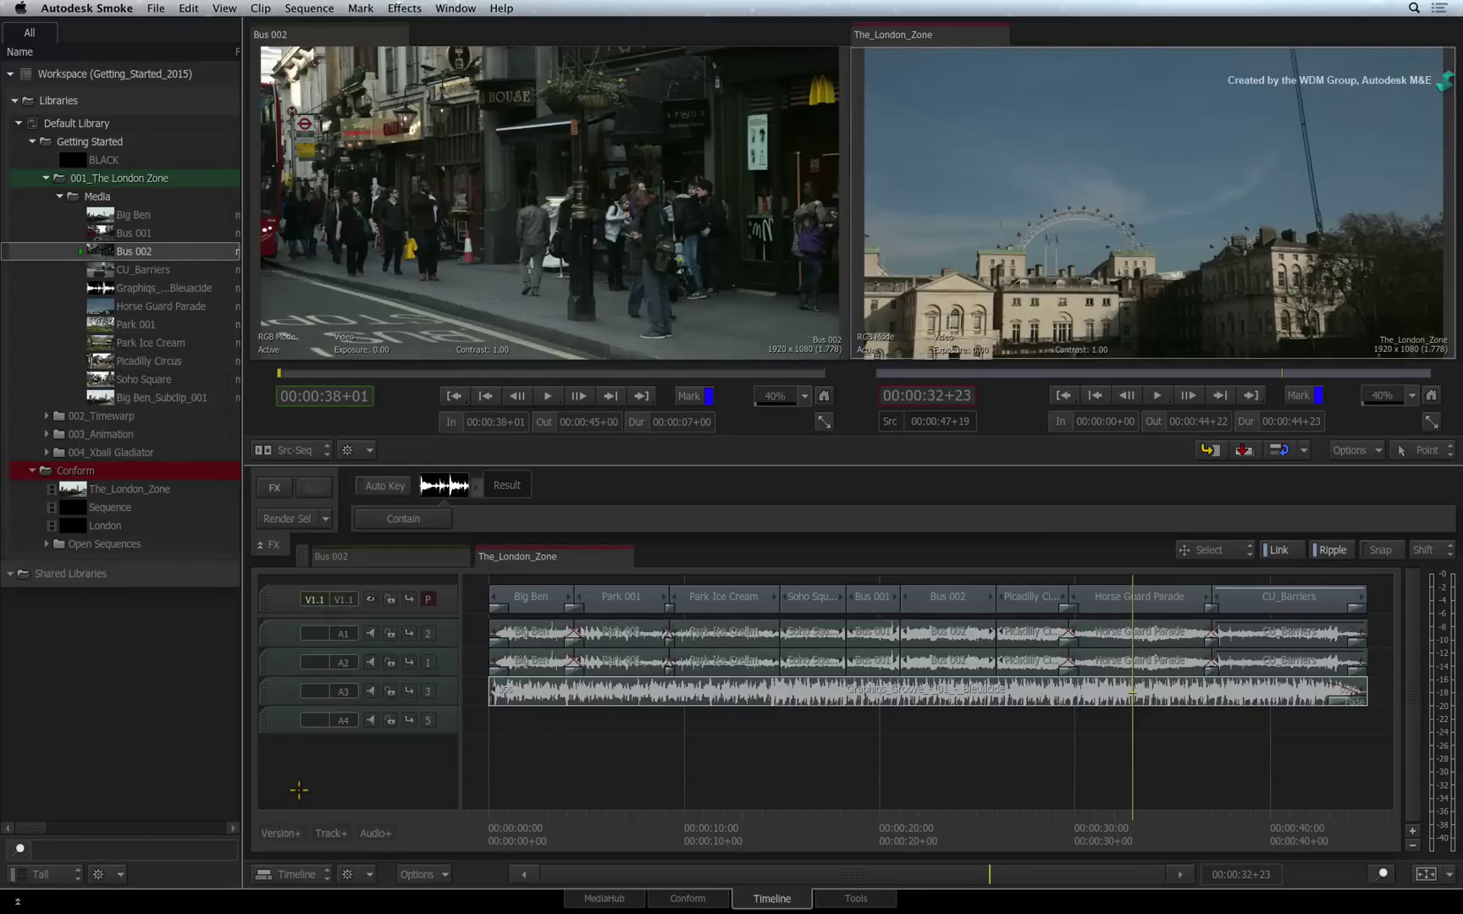
pyautogui.click(311, 833)
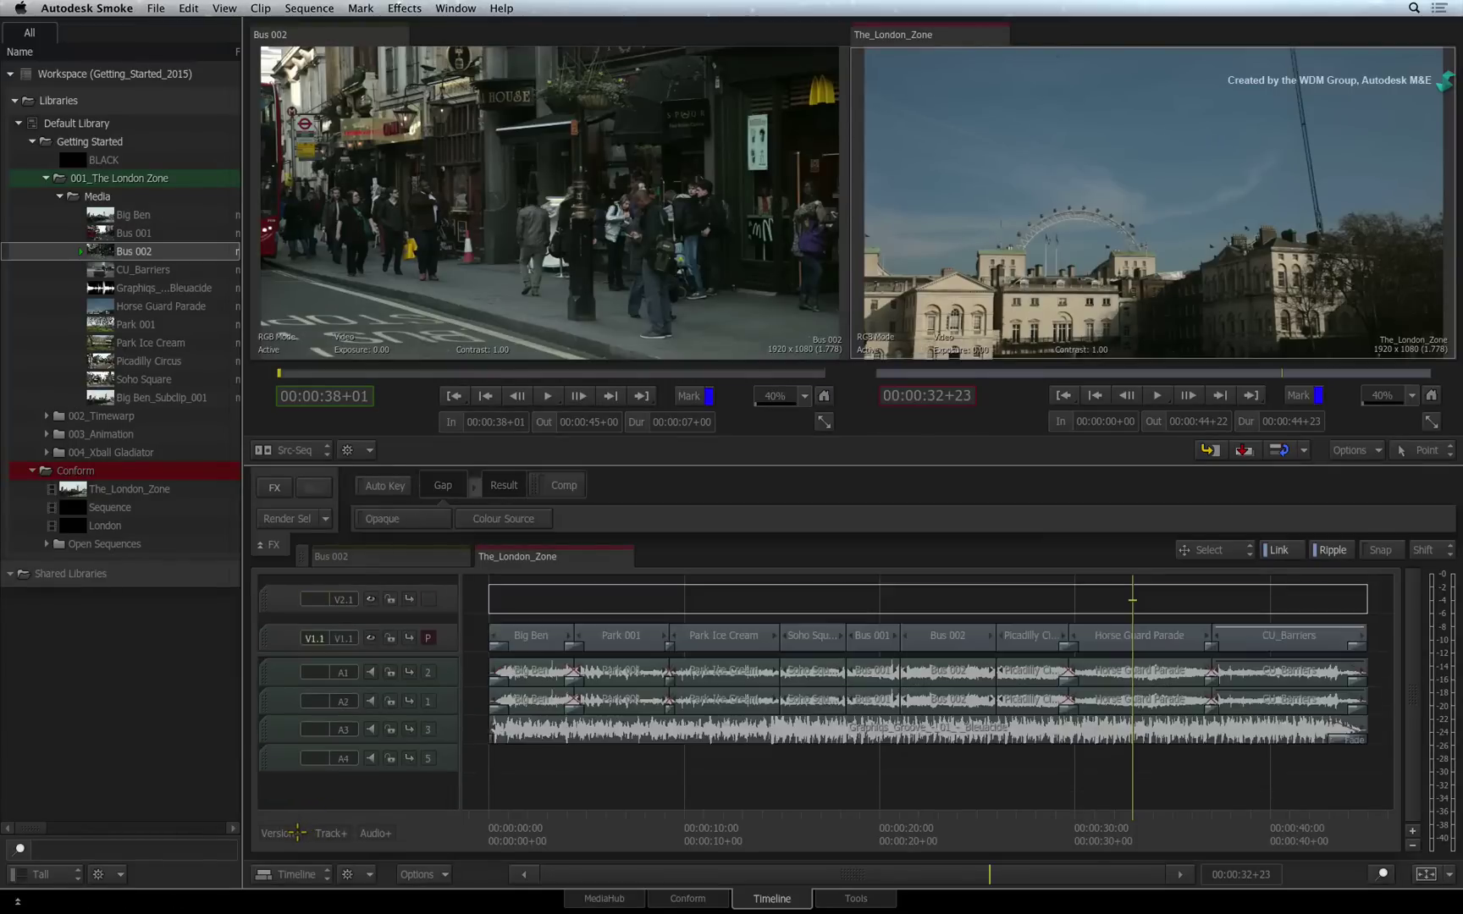
pyautogui.click(255, 602)
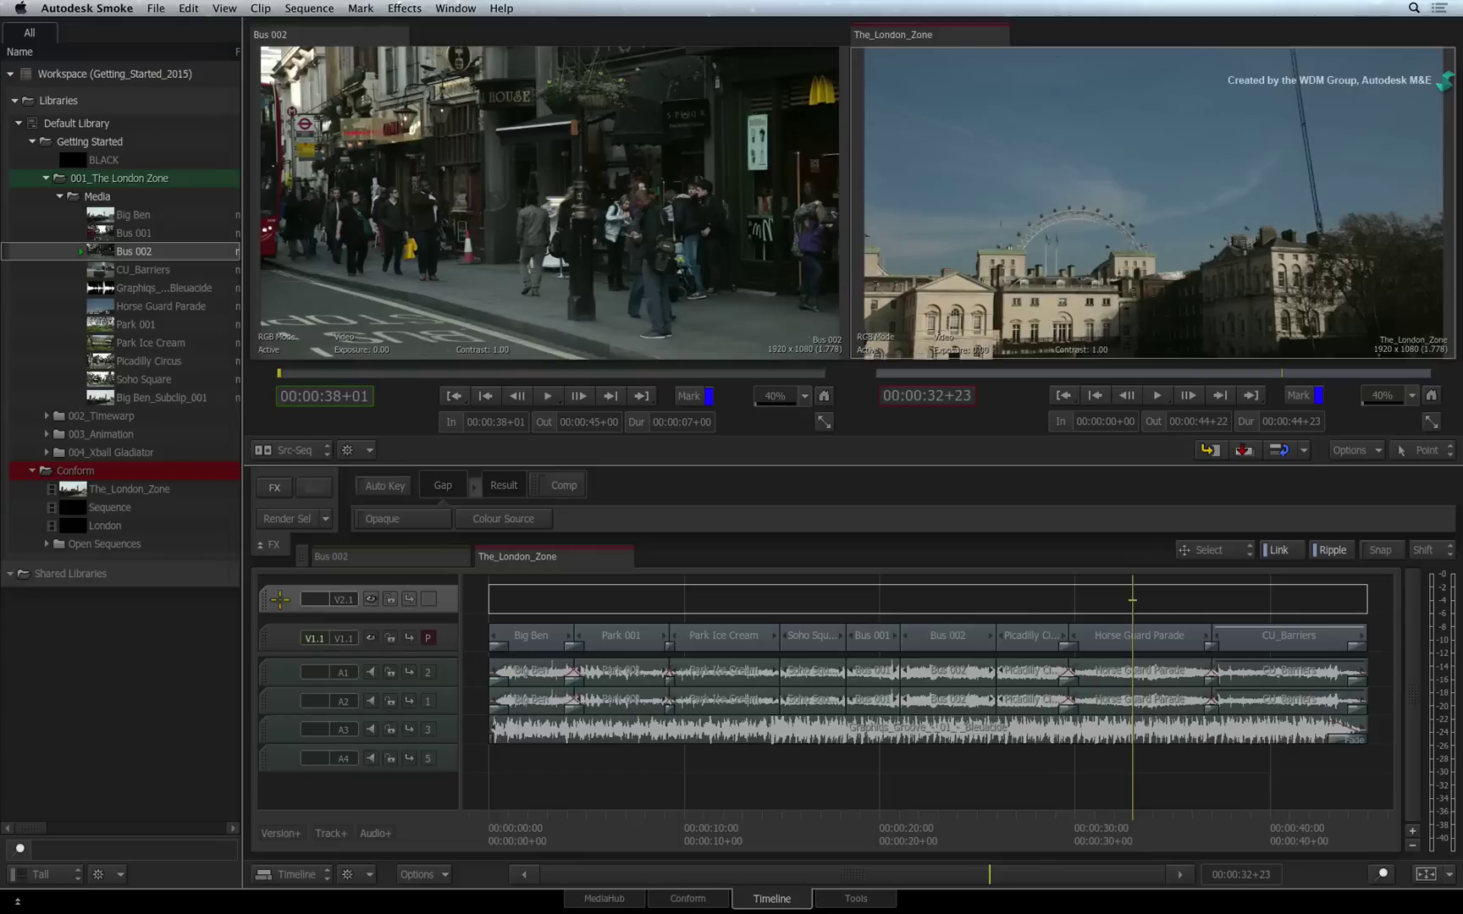
pyautogui.rightClick(280, 599)
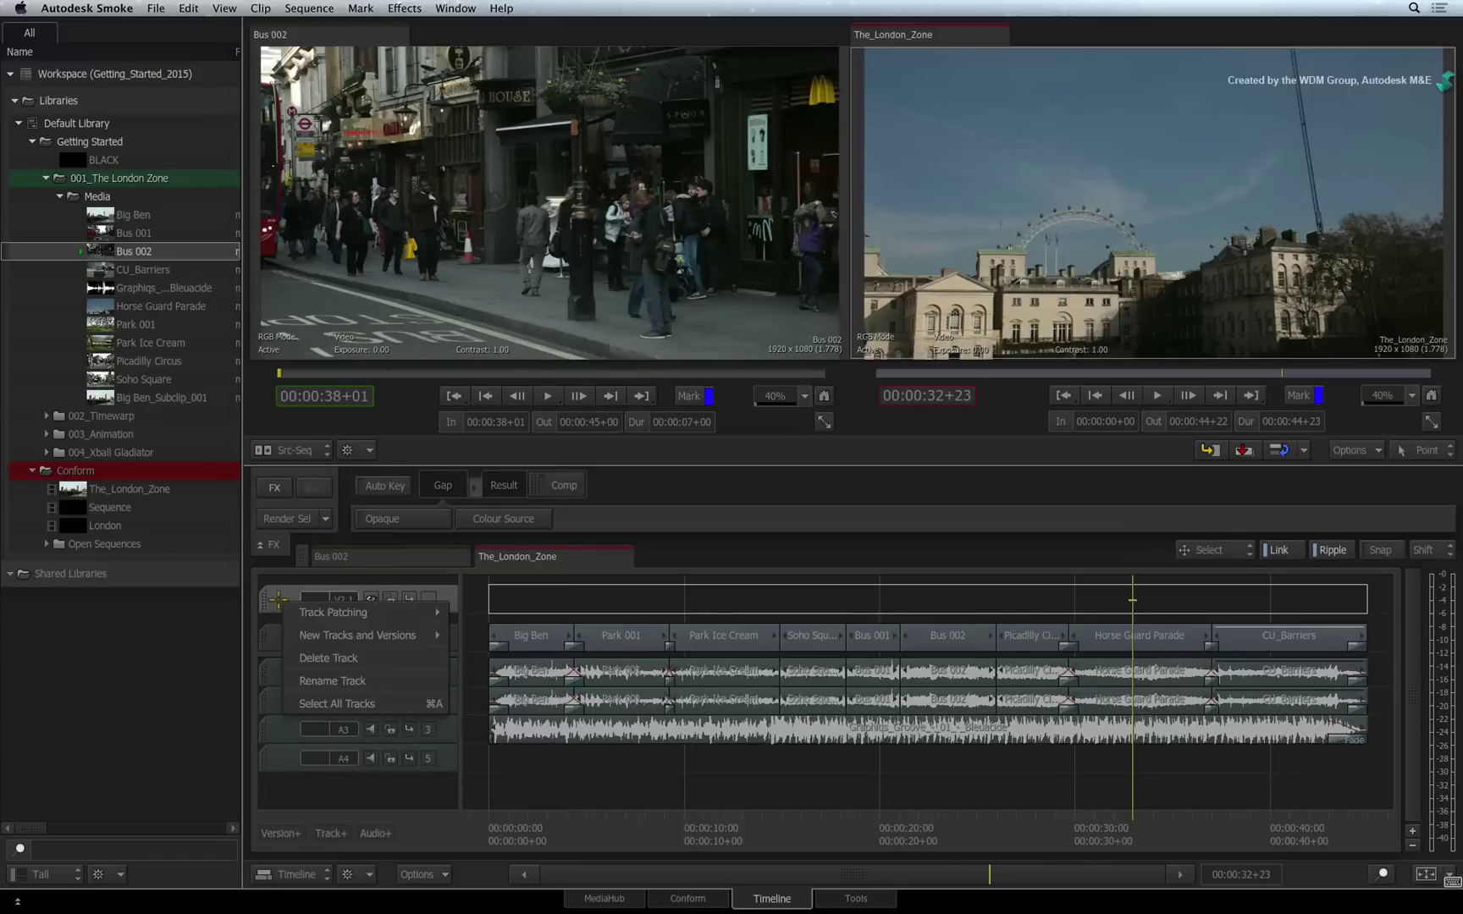
pyautogui.click(302, 655)
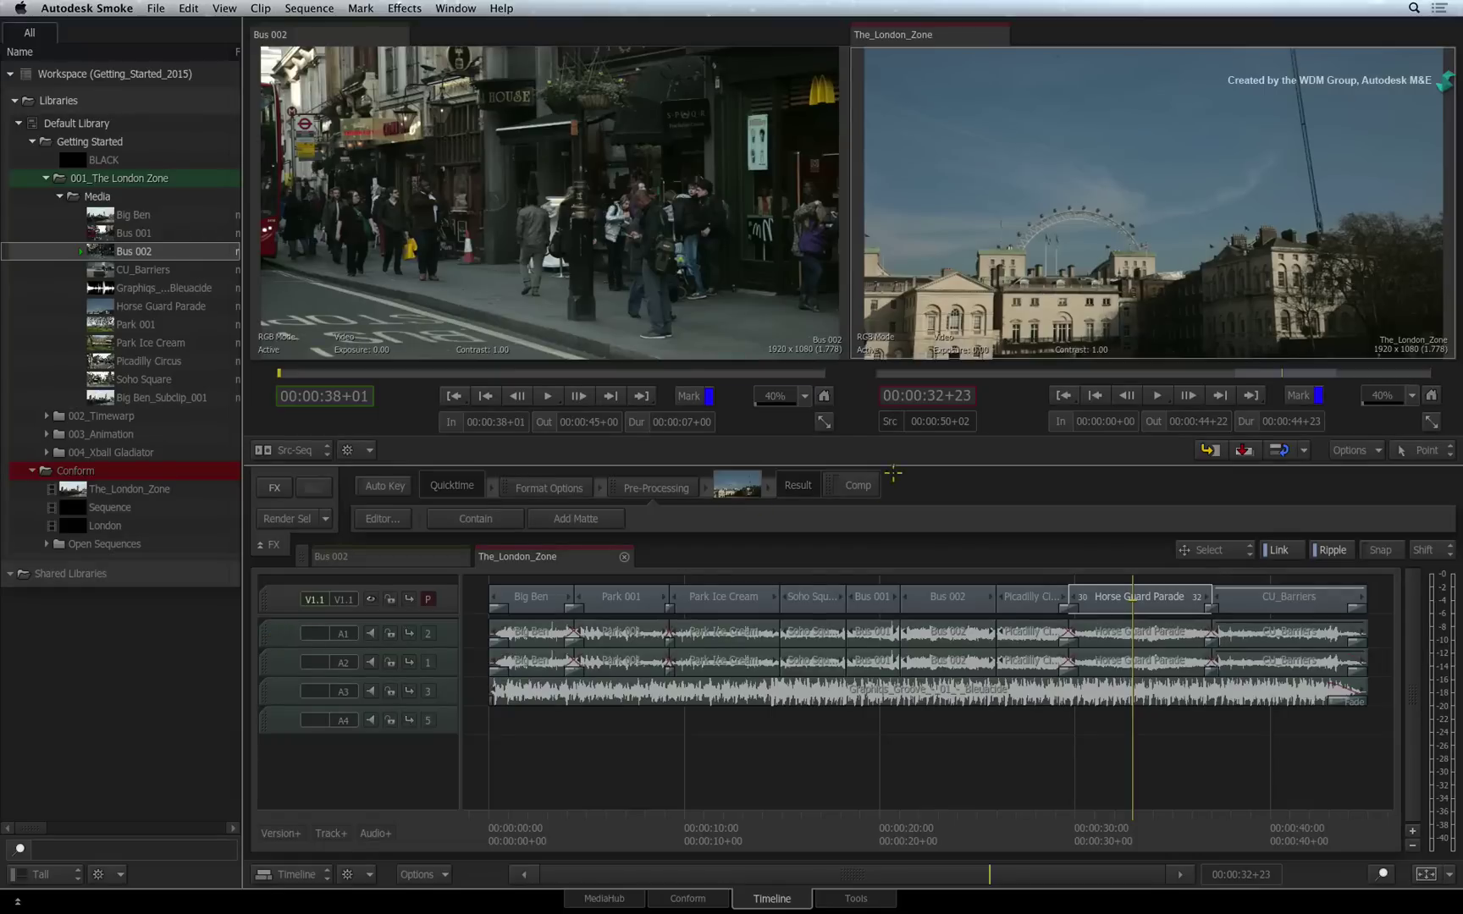
# Shrink the viewers, collapse the FX editor, and make audio tracks A3 and A1 much taller to show their waveforms.
pyautogui.moveTo(893, 415); pyautogui.dragTo(891, 341)
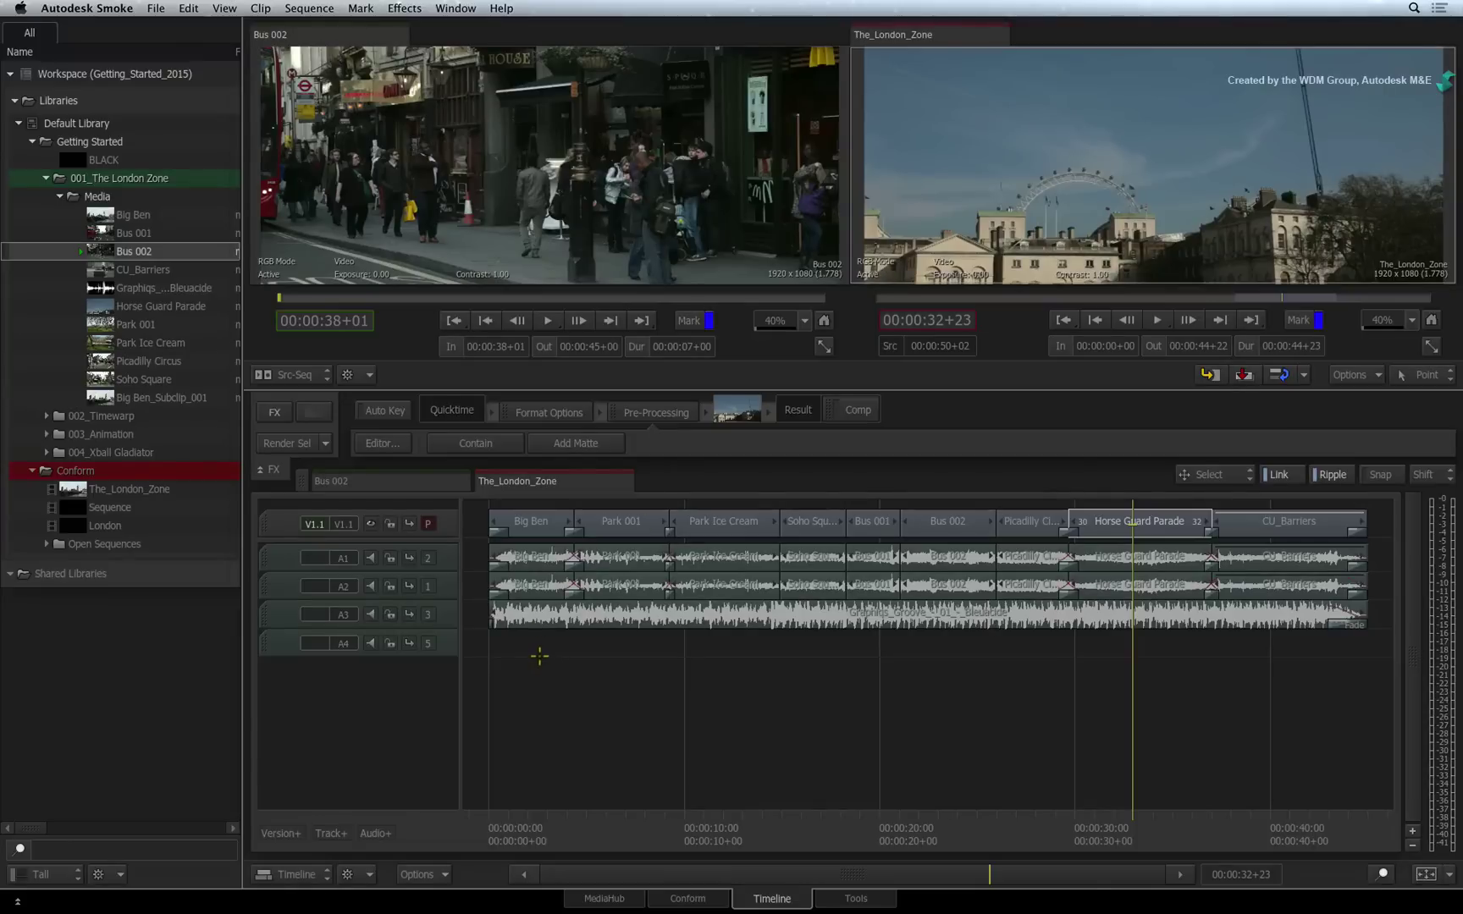
pyautogui.click(262, 469)
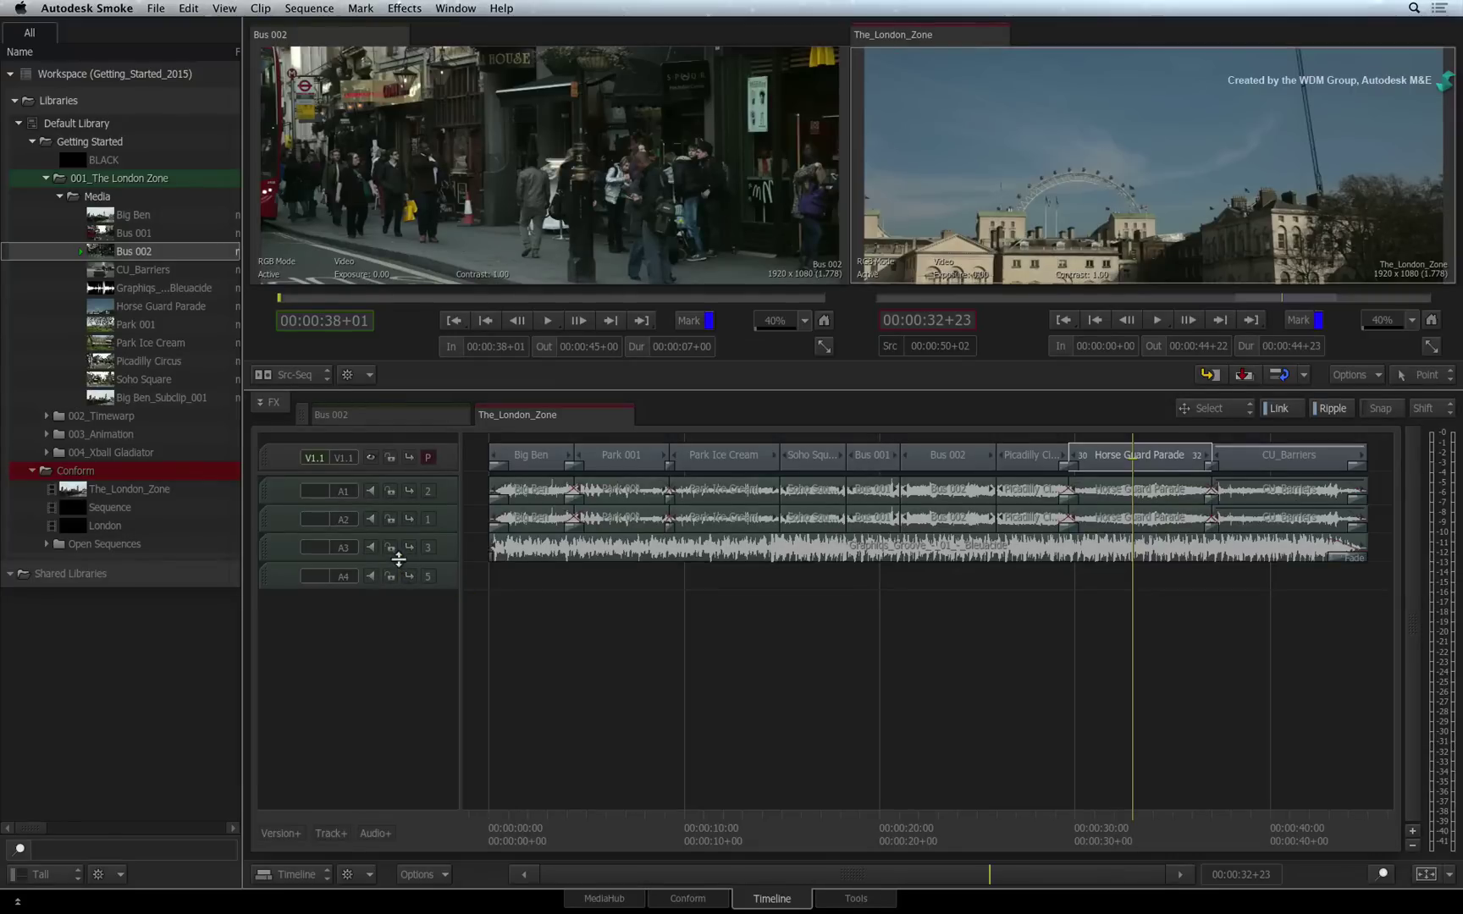
pyautogui.moveTo(402, 561); pyautogui.dragTo(407, 639)
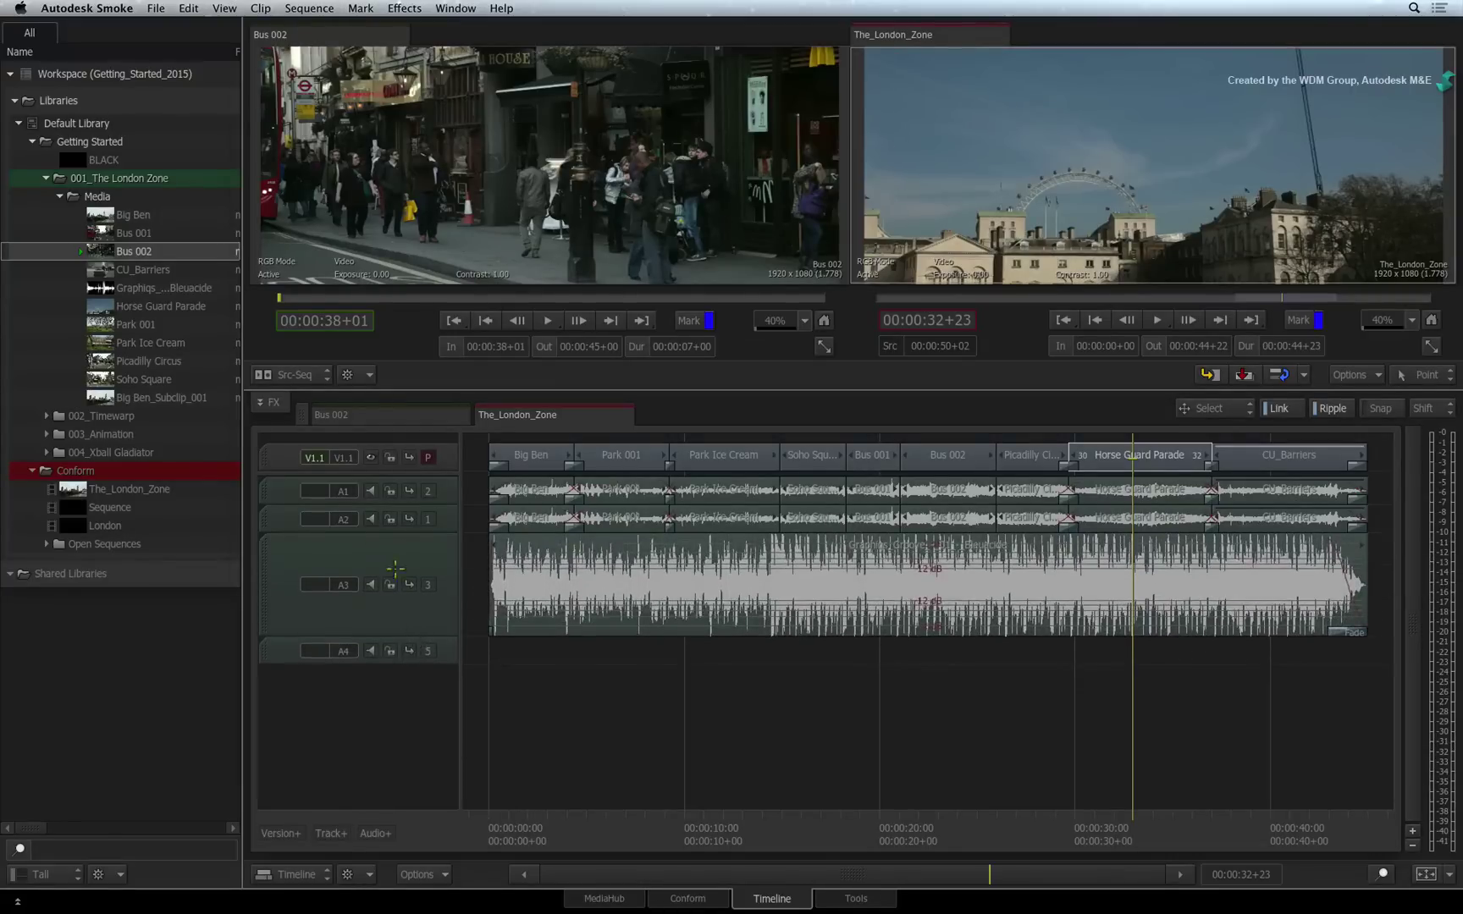
pyautogui.moveTo(376, 501); pyautogui.dragTo(382, 607)
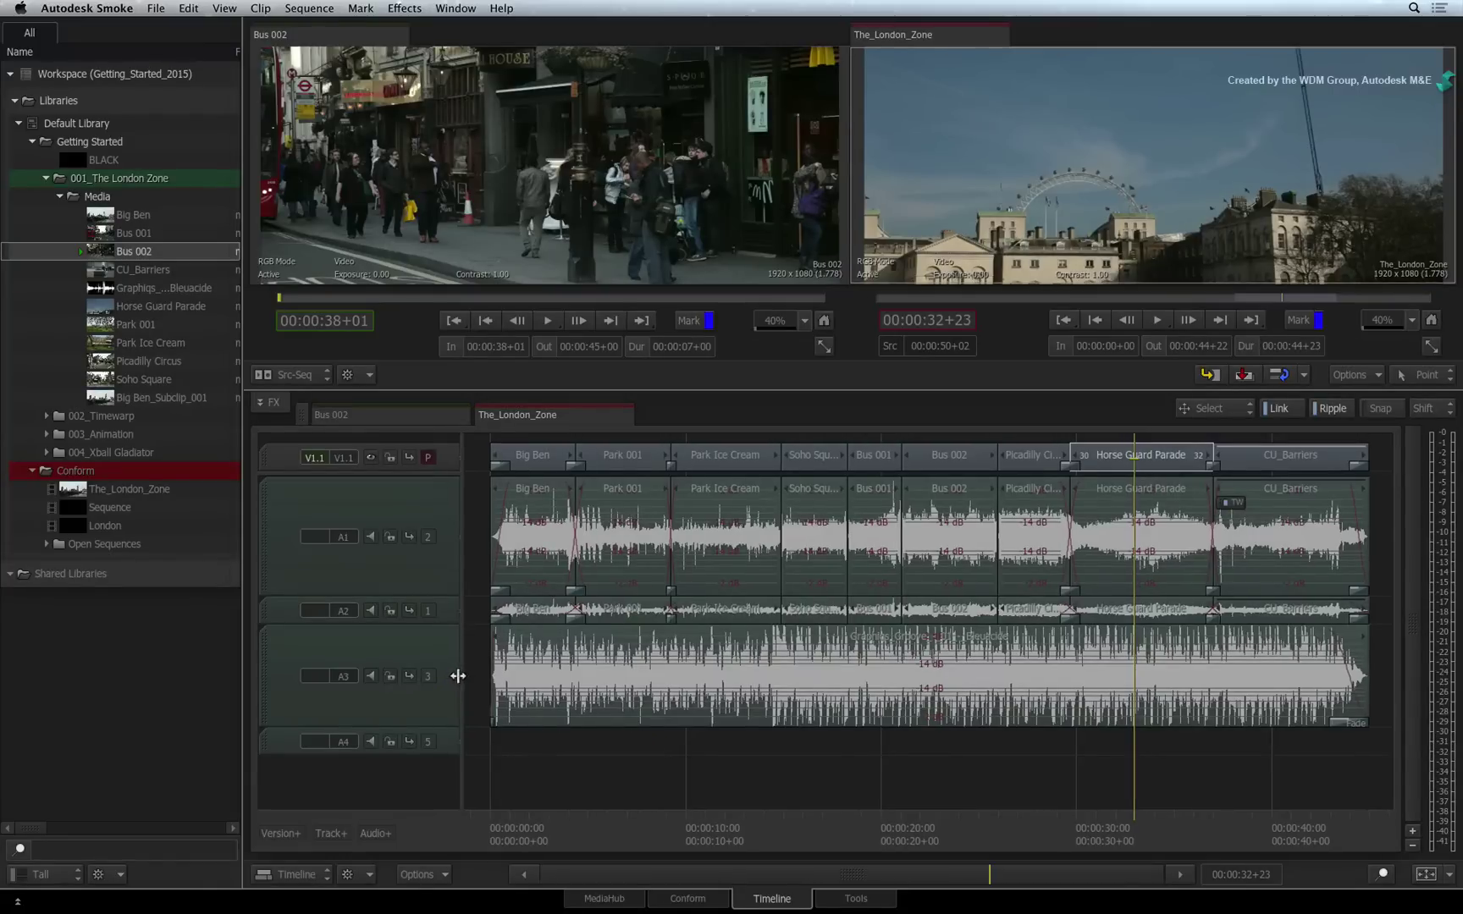
# Rename the V1 track to 'Base Edit' and return audio tracks A1–A4 to compact height.
pyautogui.moveTo(457, 675); pyautogui.dragTo(556, 694)
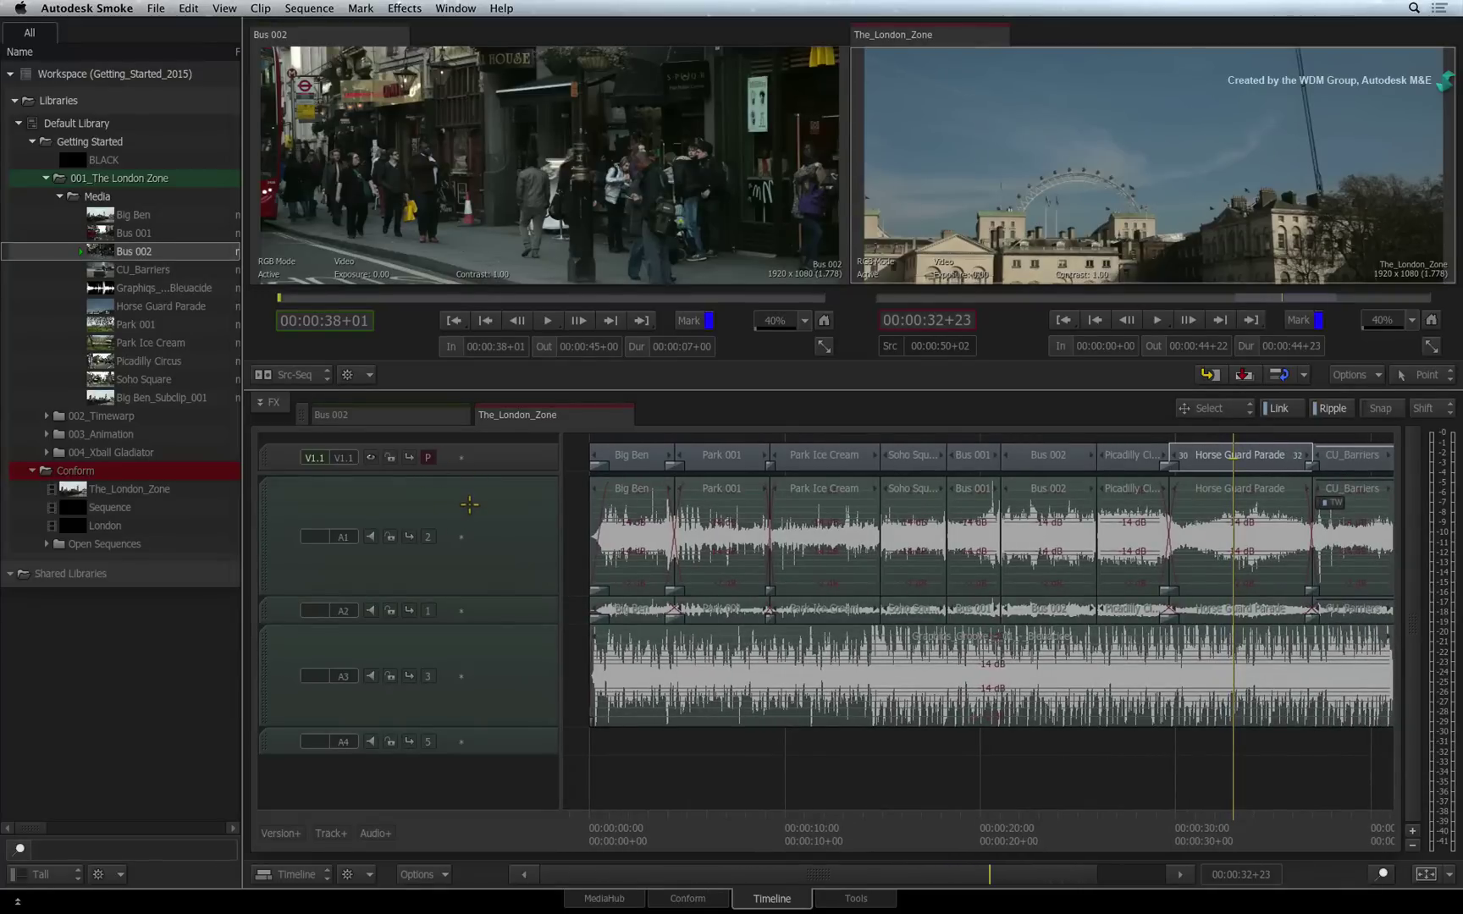
pyautogui.rightClick(462, 458)
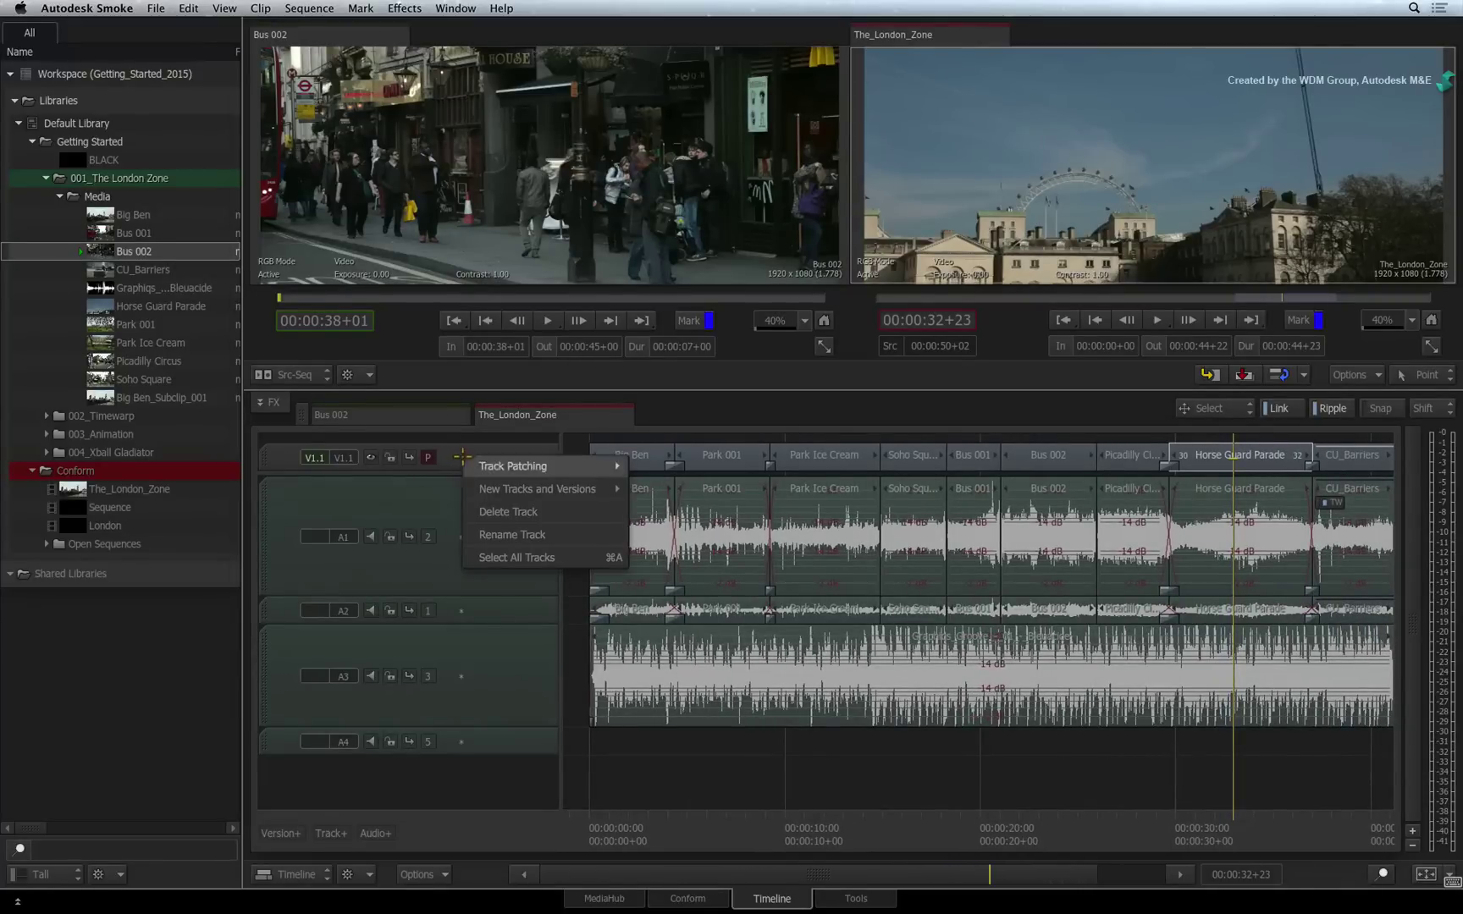
pyautogui.click(484, 534)
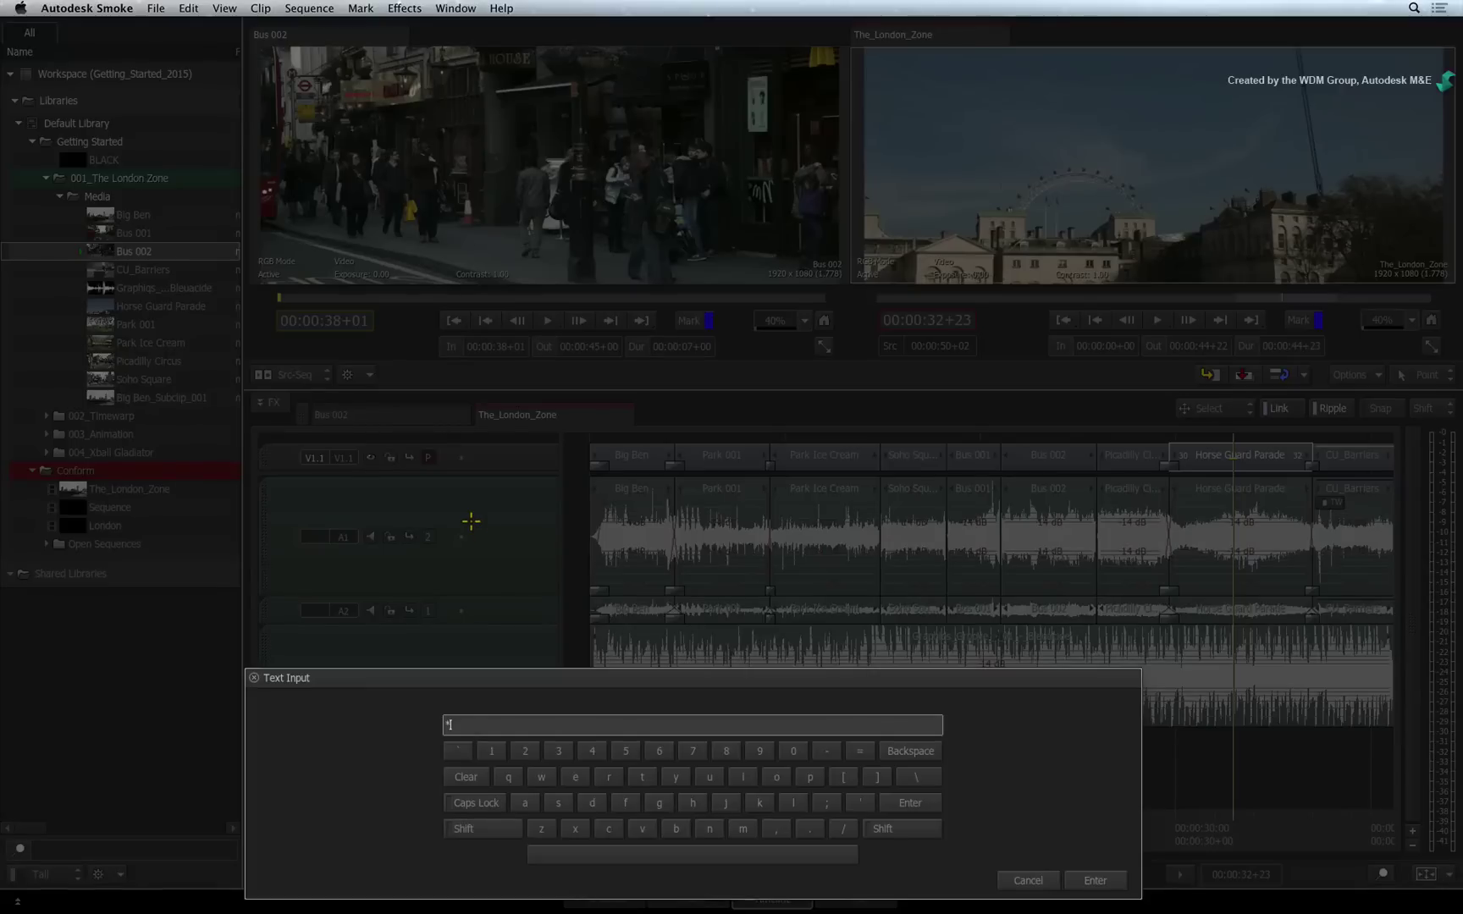
pyautogui.write('Base Edit')
pyautogui.press('Return')
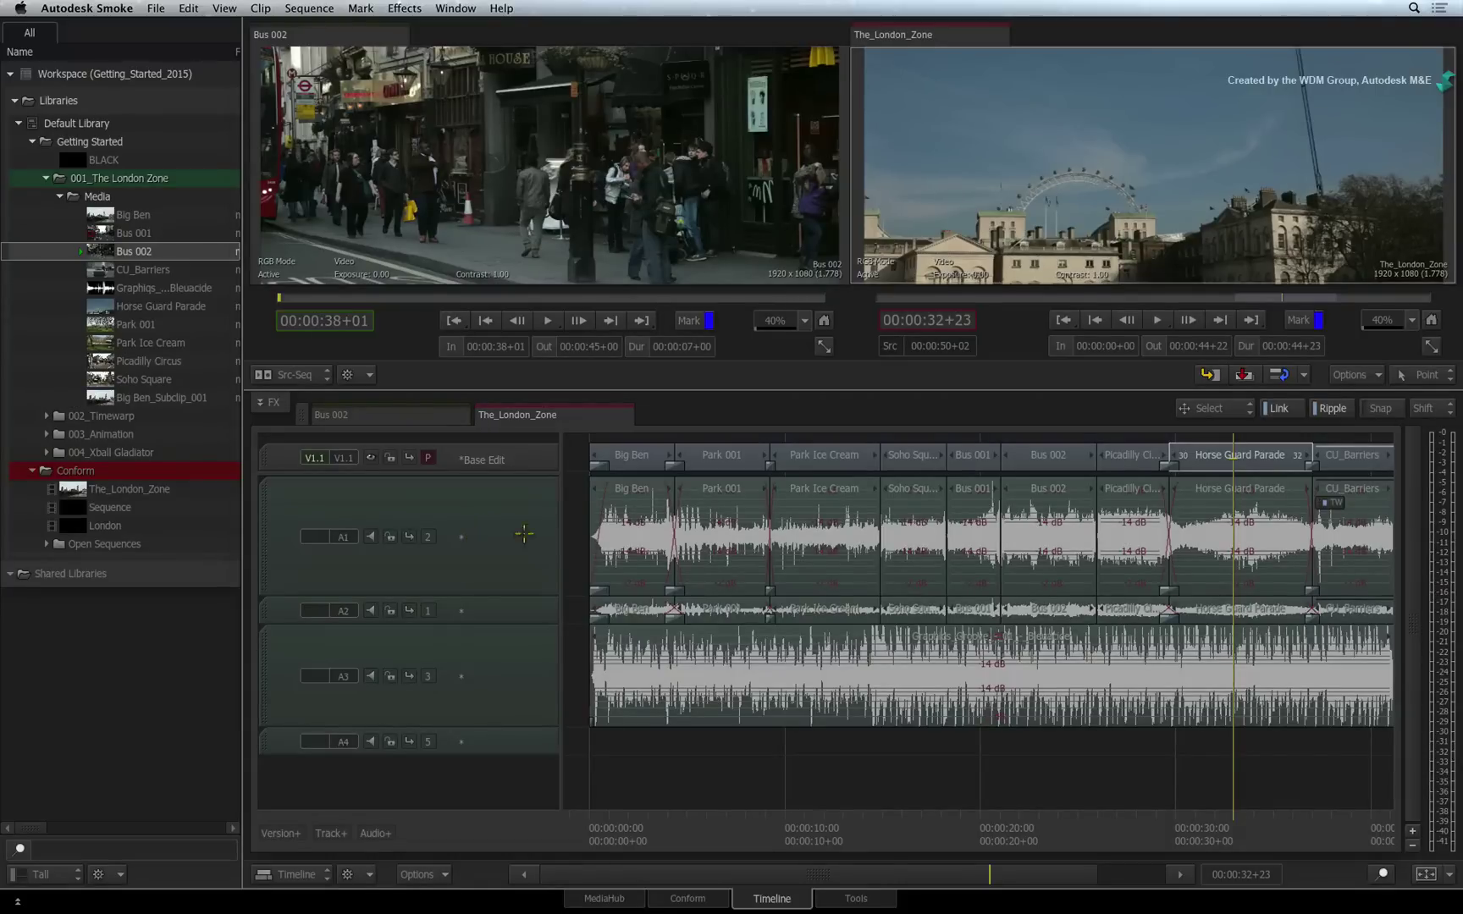
pyautogui.moveTo(559, 525); pyautogui.dragTo(421, 536)
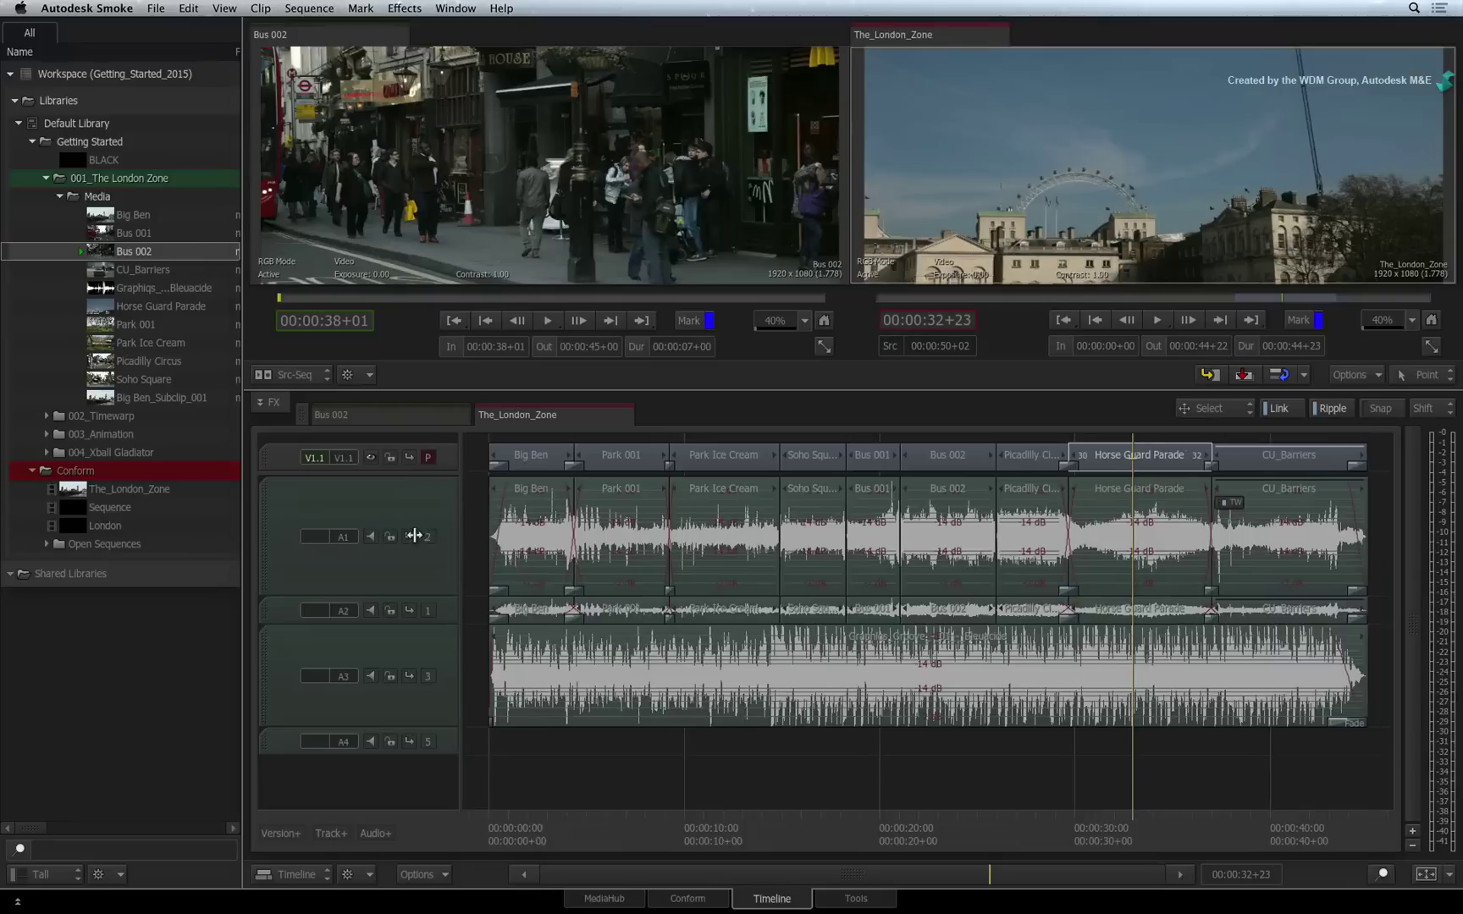
pyautogui.click(1425, 873)
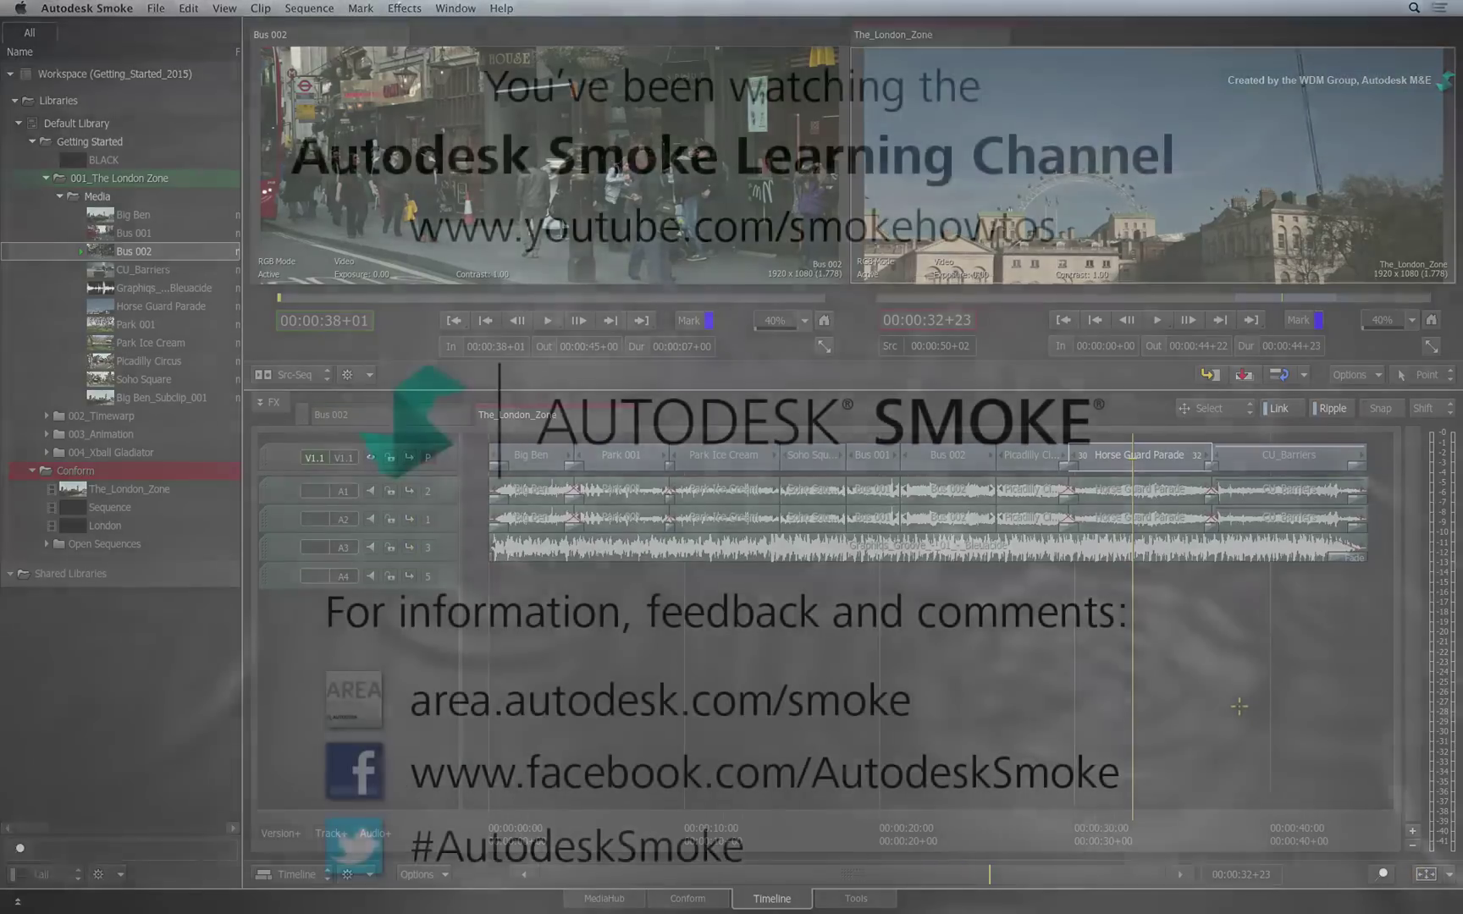